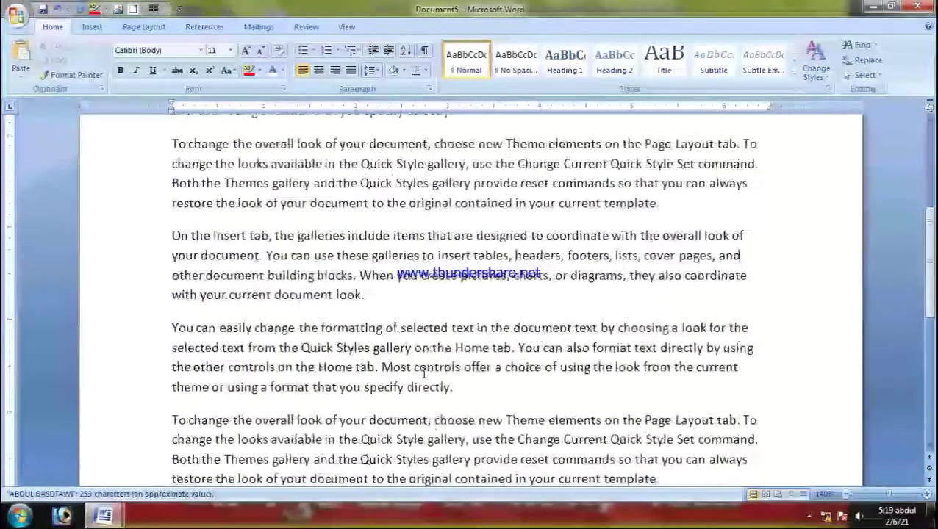
# Step: Scroll to the top of Document5 and select all its sample text with Ctrl+A
pyautogui.scroll(8, 535, 299)
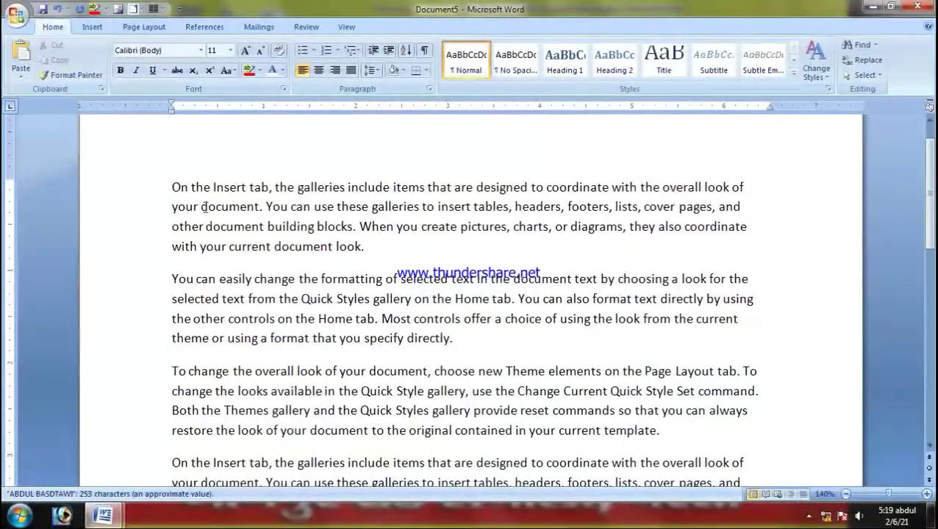
pyautogui.scroll(-1, 208, 176)
pyautogui.scroll(2, 177, 170)
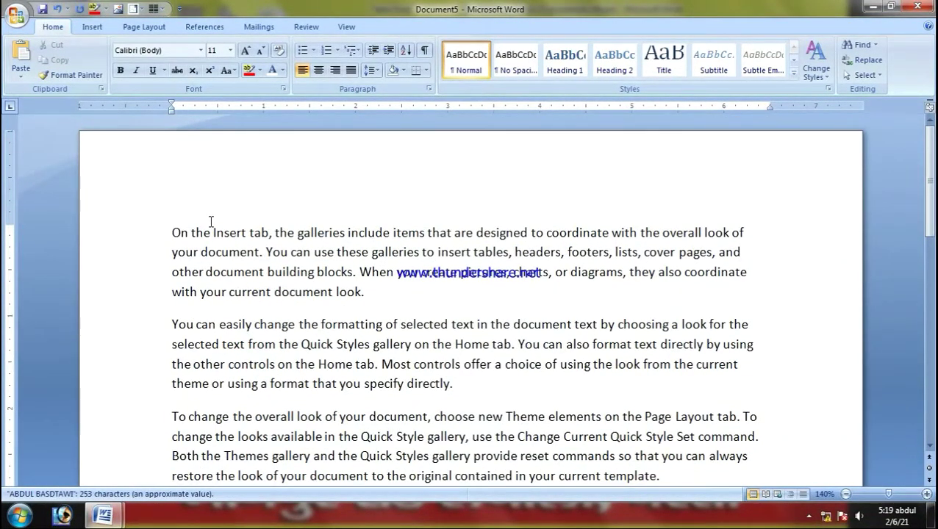
pyautogui.hotkey('ctrl', 'a')
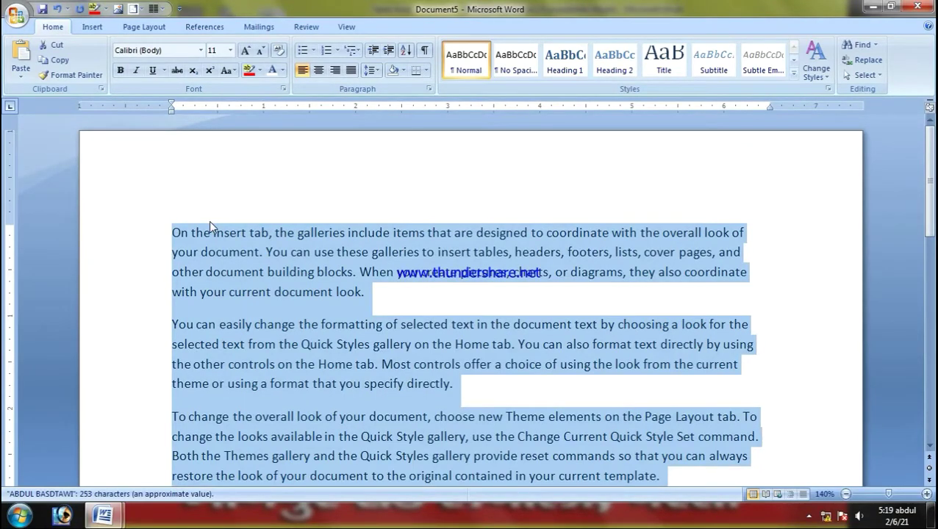
pyautogui.click(186, 176)
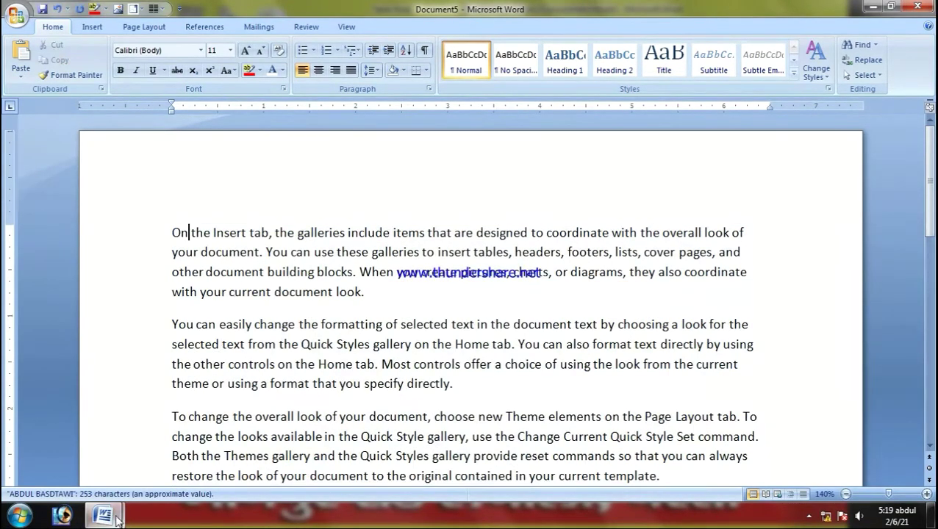
pyautogui.moveTo(103, 515)
pyautogui.click(94, 471)
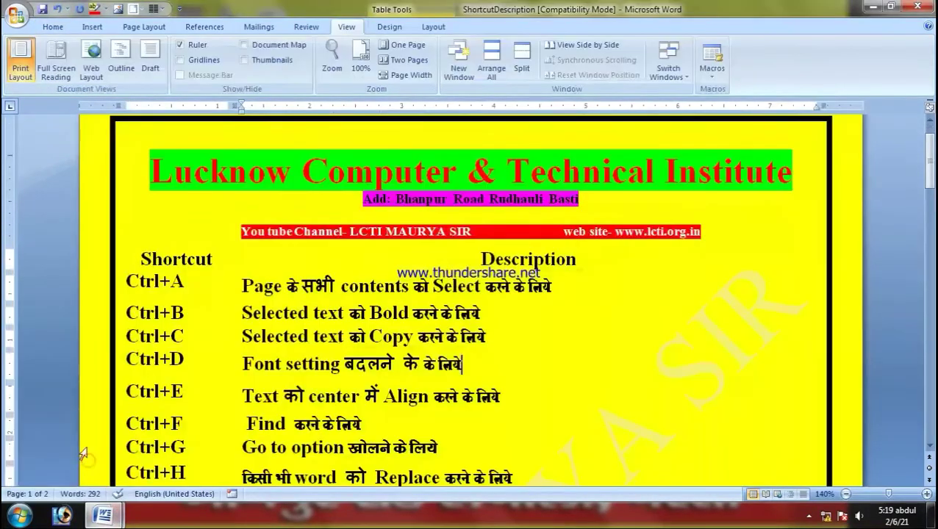
pyautogui.click(126, 309)
pyautogui.click(234, 317)
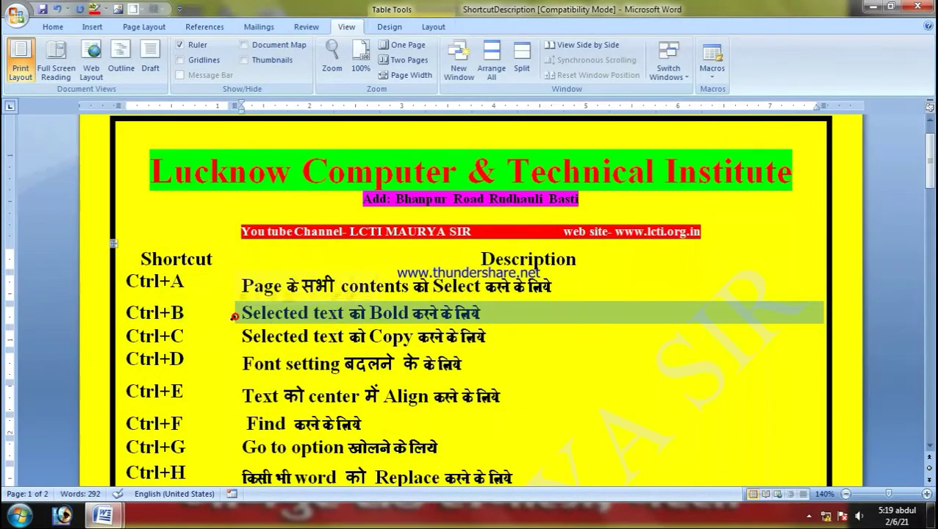
pyautogui.click(502, 323)
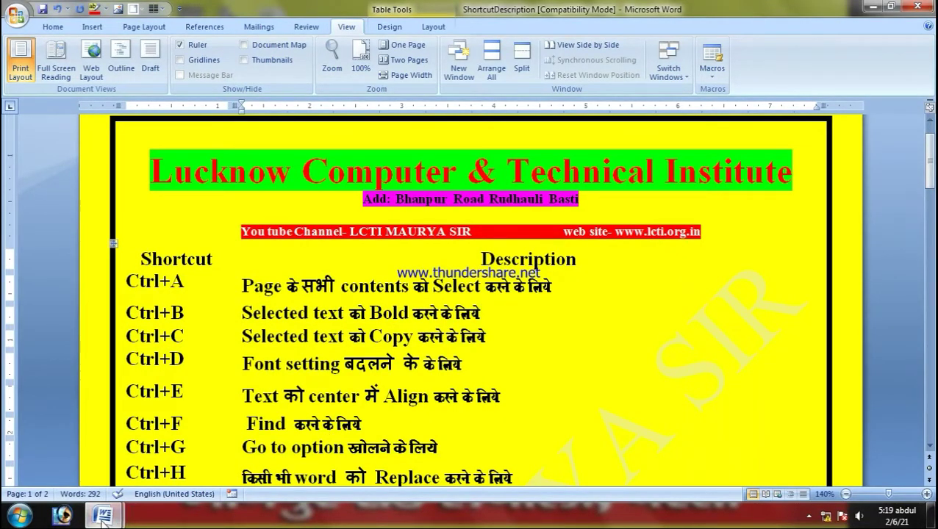
pyautogui.moveTo(103, 514)
pyautogui.click(217, 442)
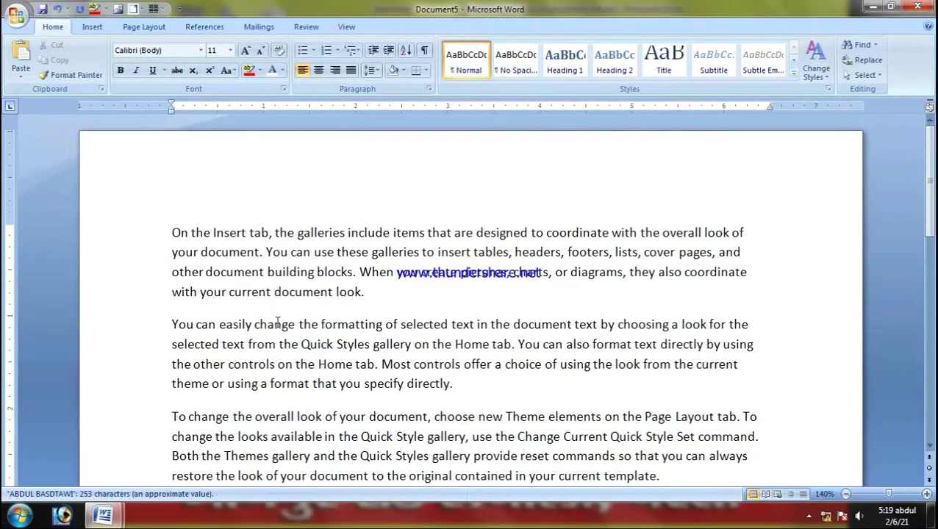
# Step: Select all the sample text in Document5 and make it bold with Ctrl+B
pyautogui.hotkey('ctrl', 'a')
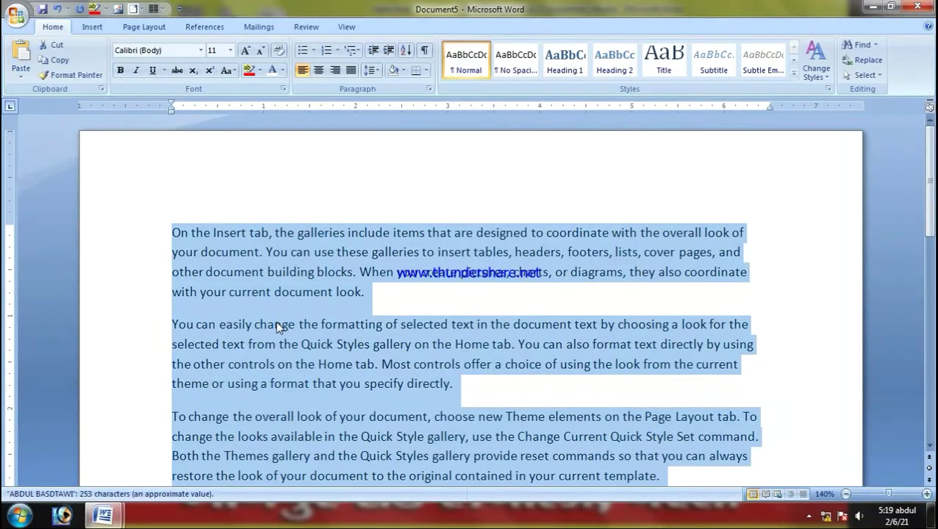
pyautogui.hotkey('ctrl', 'b')
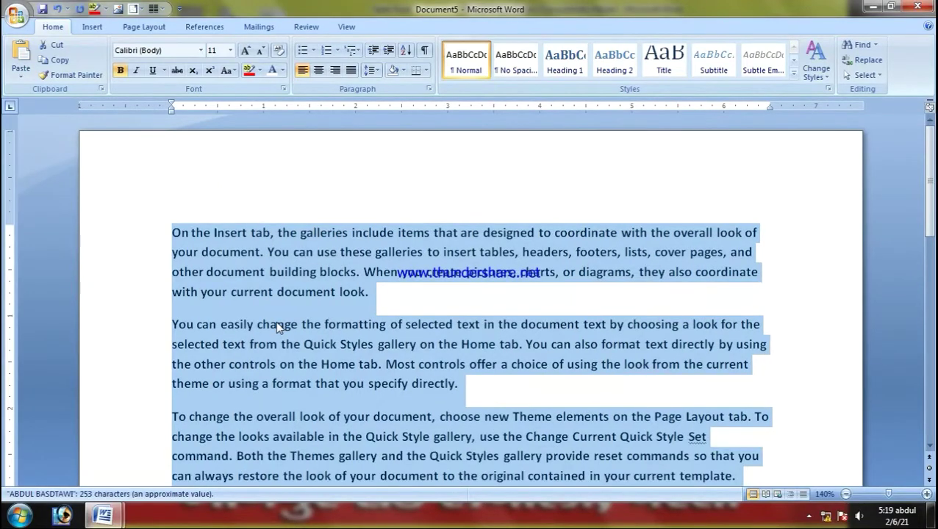
pyautogui.click(401, 305)
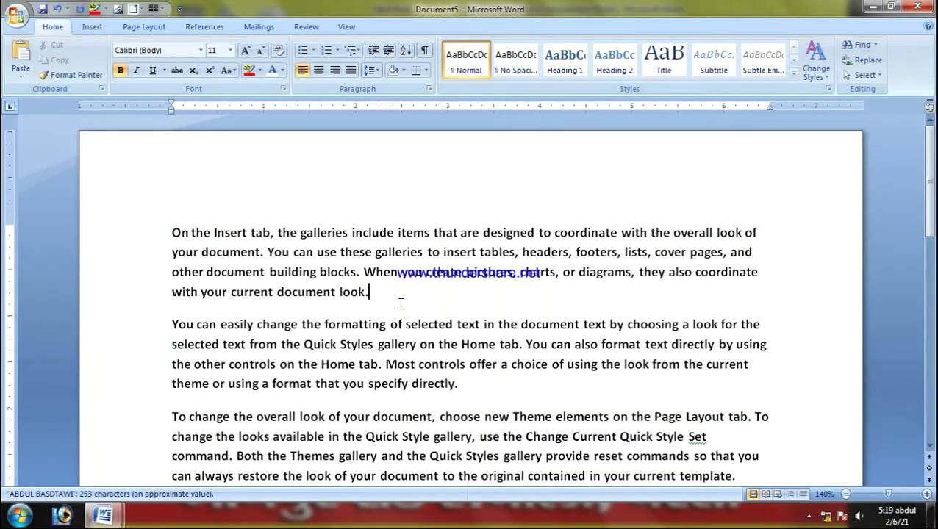
# Step: Highlight the Ctrl+C row on the shortcut reference sheet, then return to Document5
pyautogui.moveTo(103, 514)
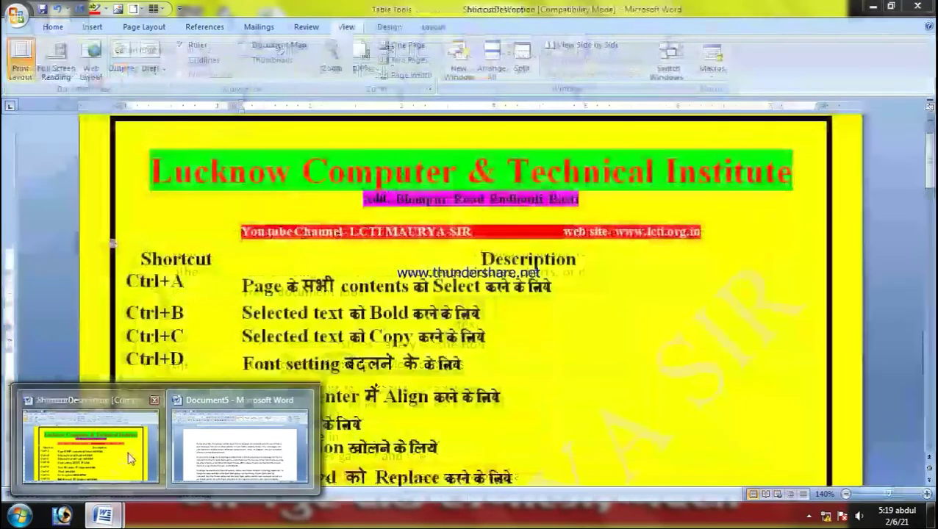
pyautogui.click(90, 445)
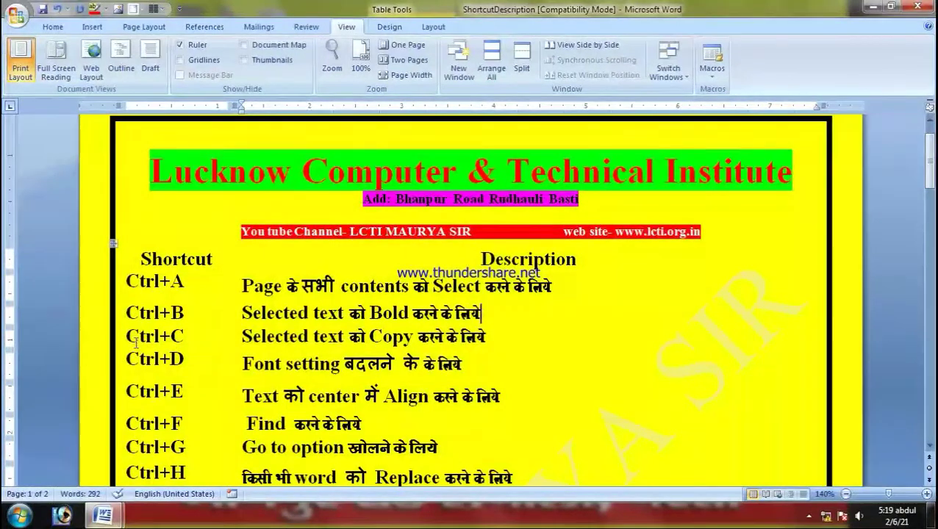
pyautogui.moveTo(242, 335); pyautogui.dragTo(484, 339)
pyautogui.click(487, 337)
pyautogui.moveTo(102, 516)
pyautogui.click(236, 453)
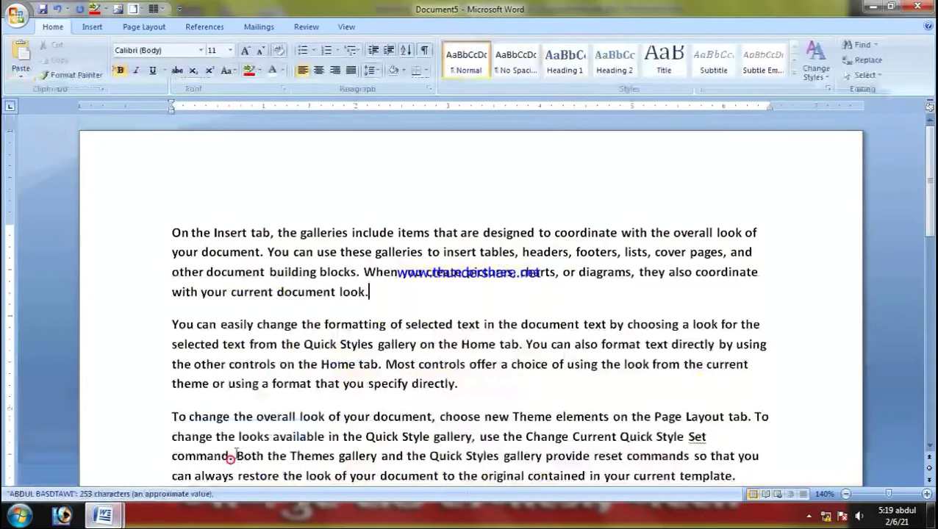
pyautogui.hotkey('ctrl', 'a')
pyautogui.hotkey('ctrl', 's')
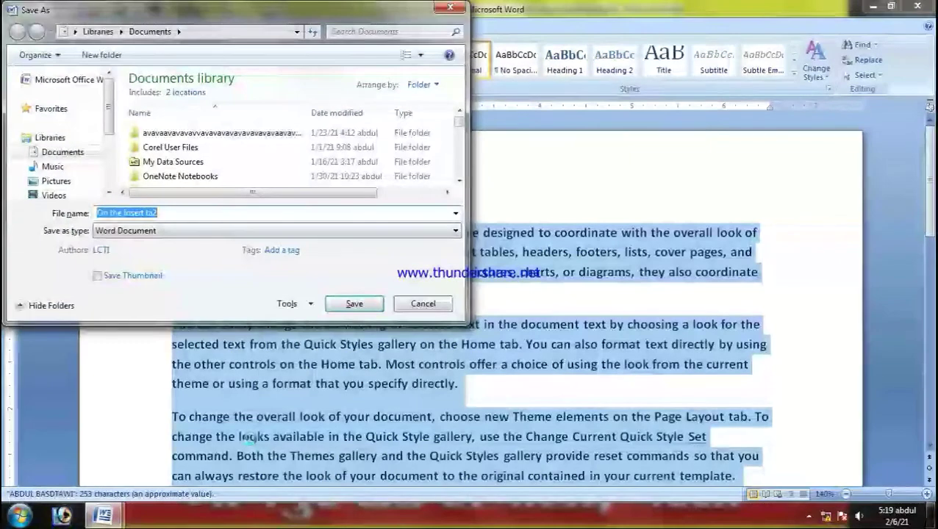
pyautogui.click(432, 306)
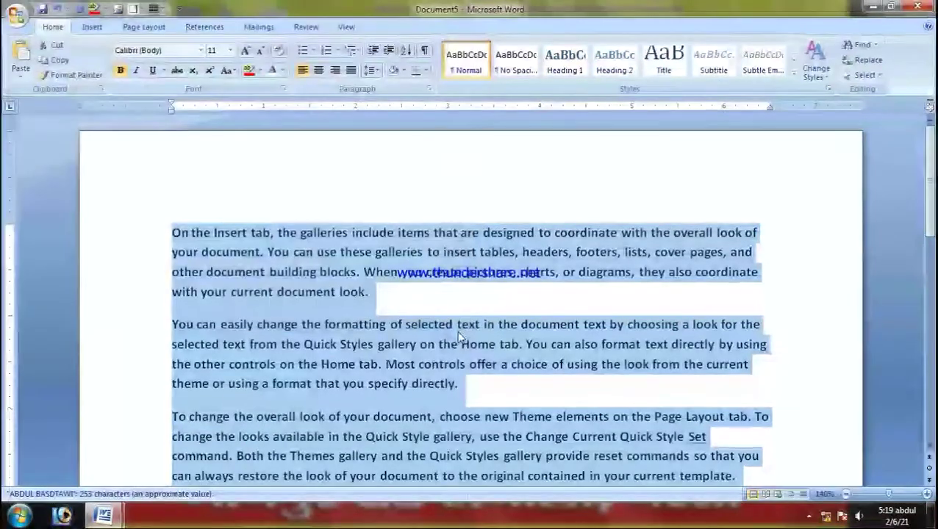
pyautogui.press('Delete')
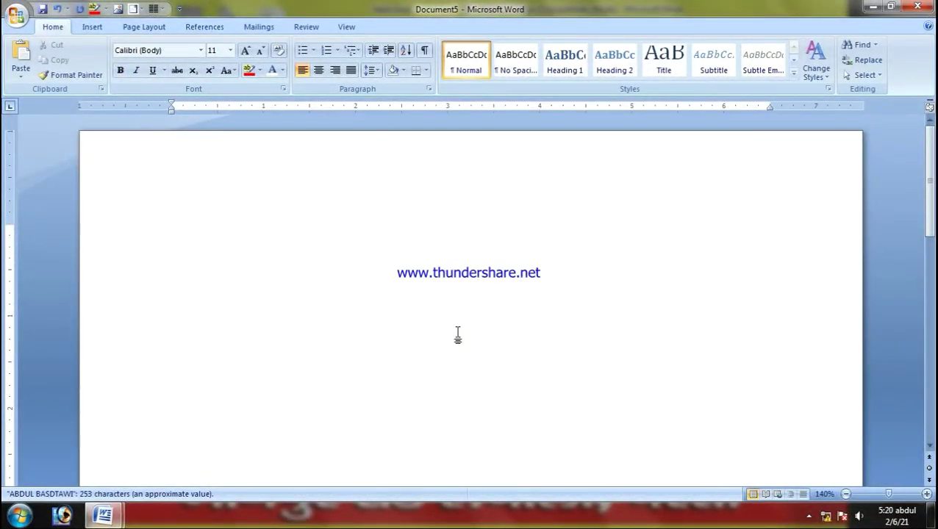
pyautogui.hotkey('ctrl', 'z')
pyautogui.click(204, 292)
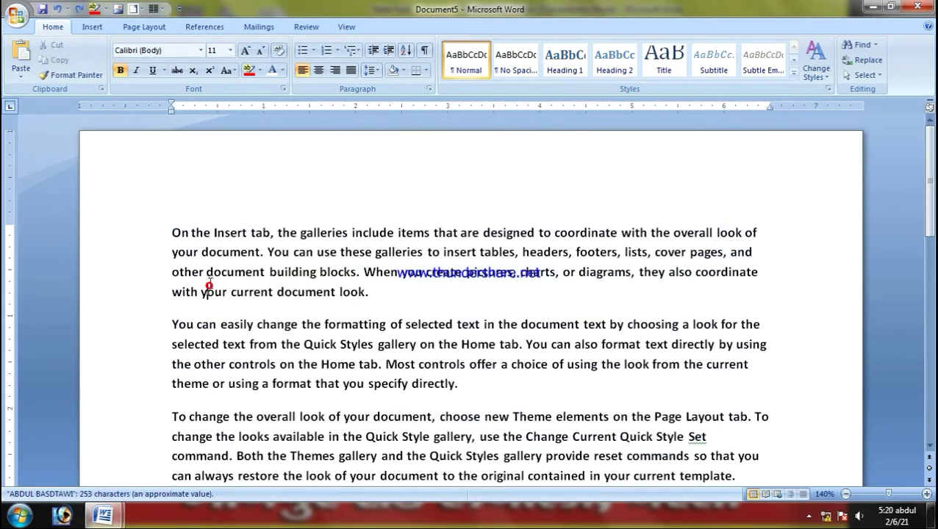
pyautogui.moveTo(178, 251); pyautogui.dragTo(457, 383)
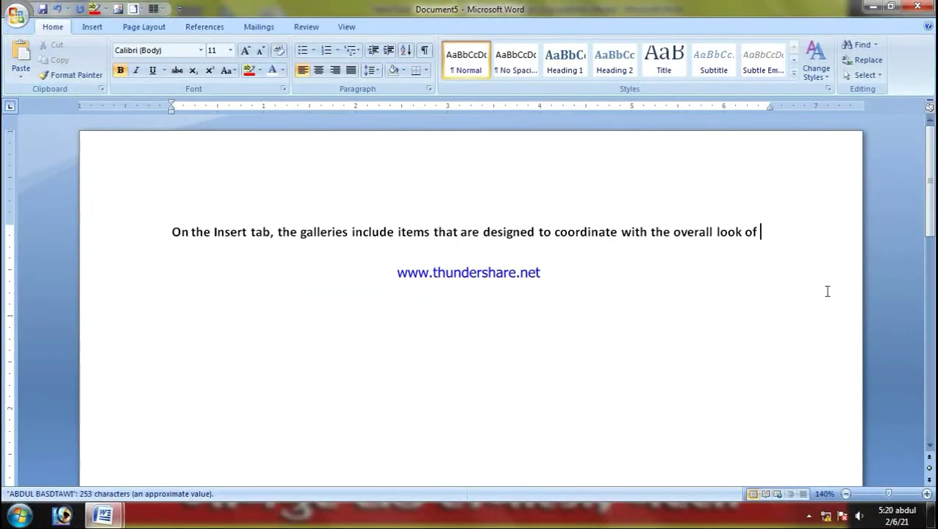
# Step: Paste the bold opening line four more times into Document5, then bring up the shortcut sheet
pyautogui.moveTo(762, 232); pyautogui.dragTo(182, 232)
pyautogui.click(479, 406)
pyautogui.hotkey('ctrl', 'a')
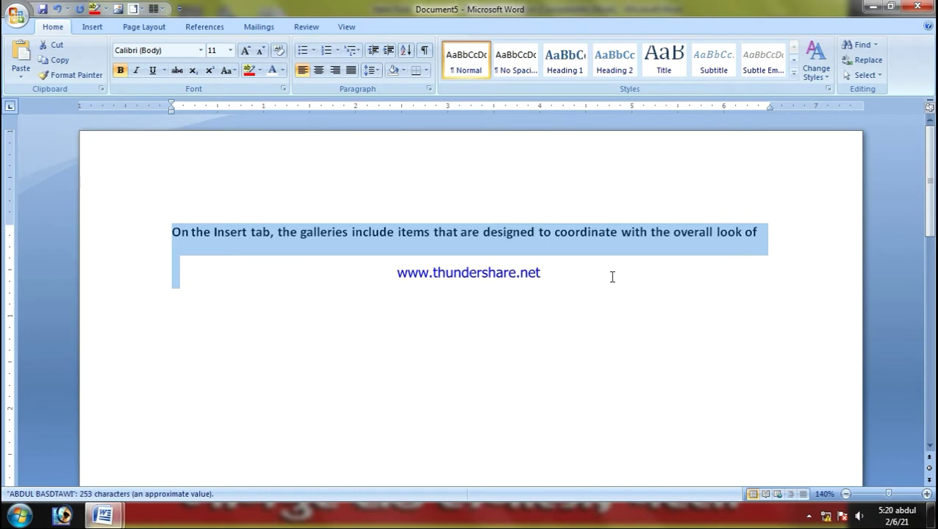
pyautogui.click(611, 276)
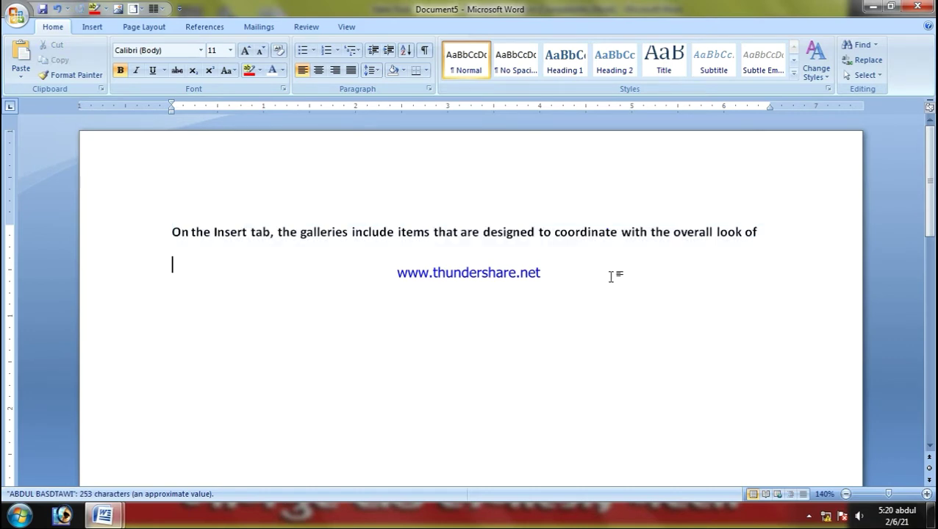
pyautogui.hotkey('ctrl', 'v')
pyautogui.hotkey('ctrl', 'v')
pyautogui.hotkey('ctrl', 'v')
pyautogui.hotkey('ctrl', 'v')
pyautogui.hotkey('ctrl', 'v')
pyautogui.hotkey('ctrl', 'v')
pyautogui.hotkey('ctrl', 'v')
pyautogui.hotkey('ctrl', 'v')
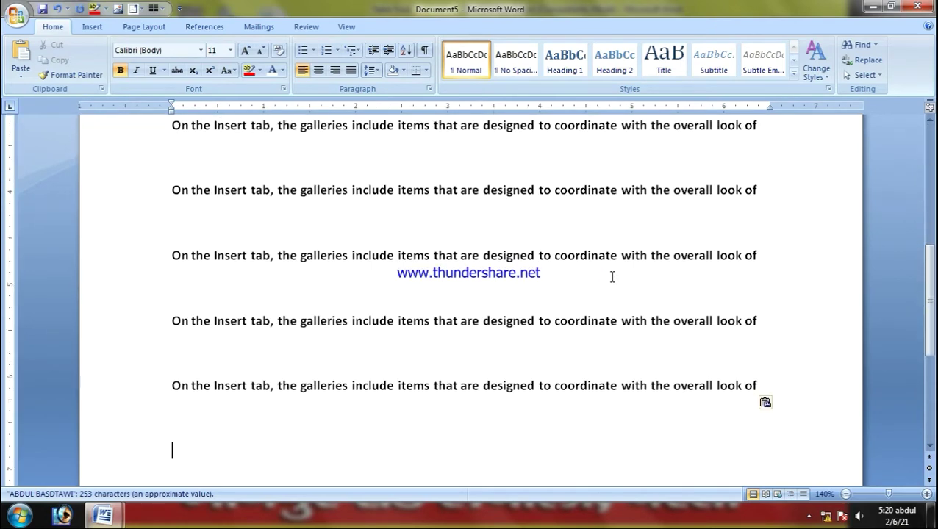
pyautogui.scroll(5, 612, 276)
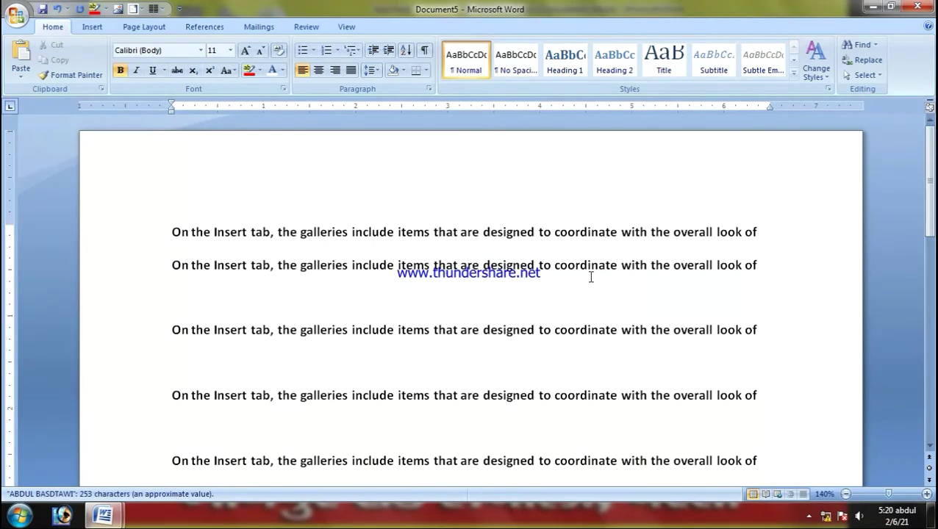
pyautogui.click(103, 514)
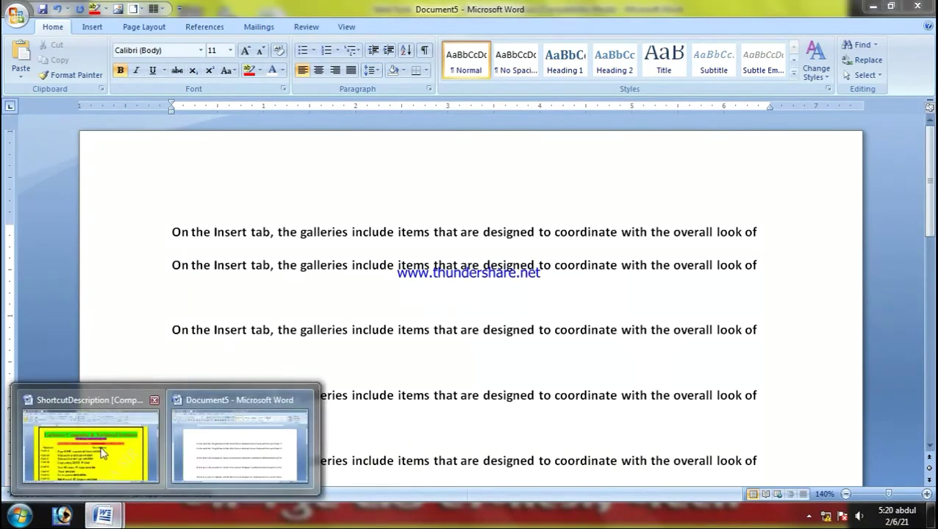
pyautogui.click(105, 448)
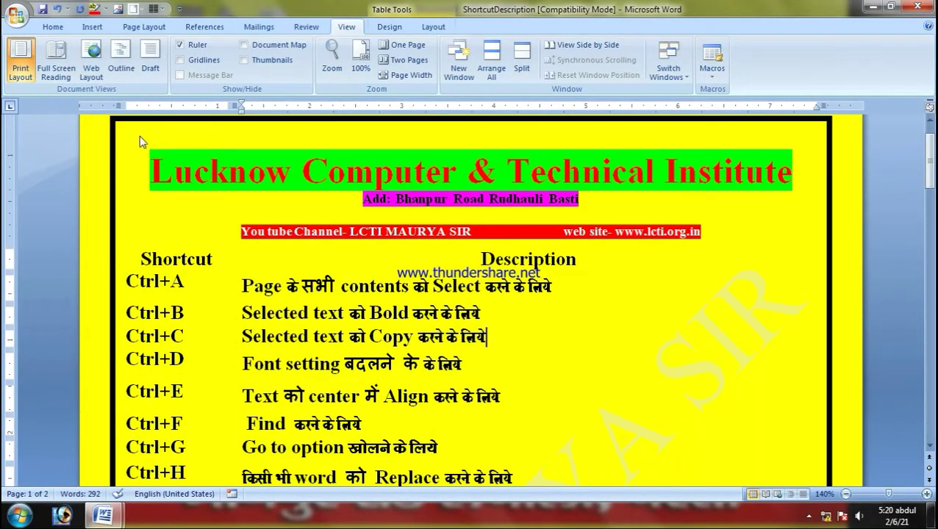
pyautogui.click(54, 27)
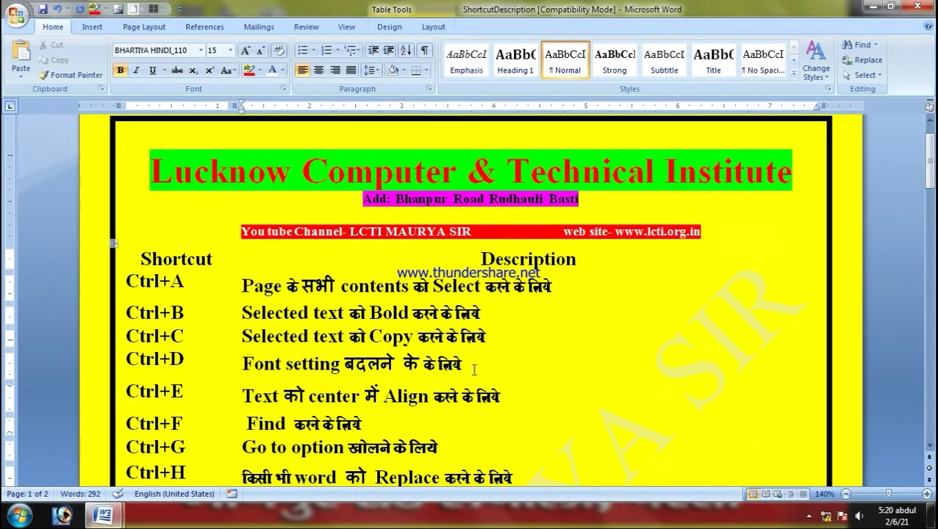
pyautogui.hotkey('ctrl', 'd')
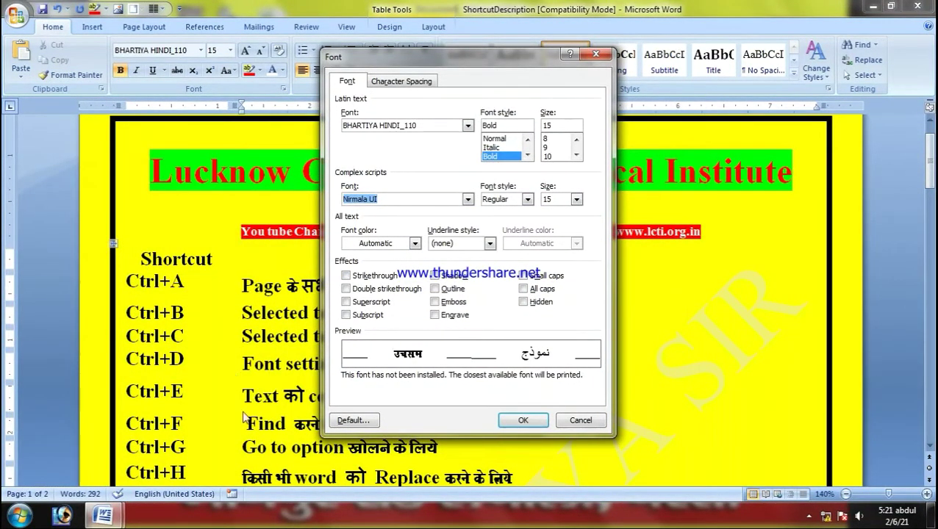
pyautogui.moveTo(430, 58); pyautogui.dragTo(565, 120)
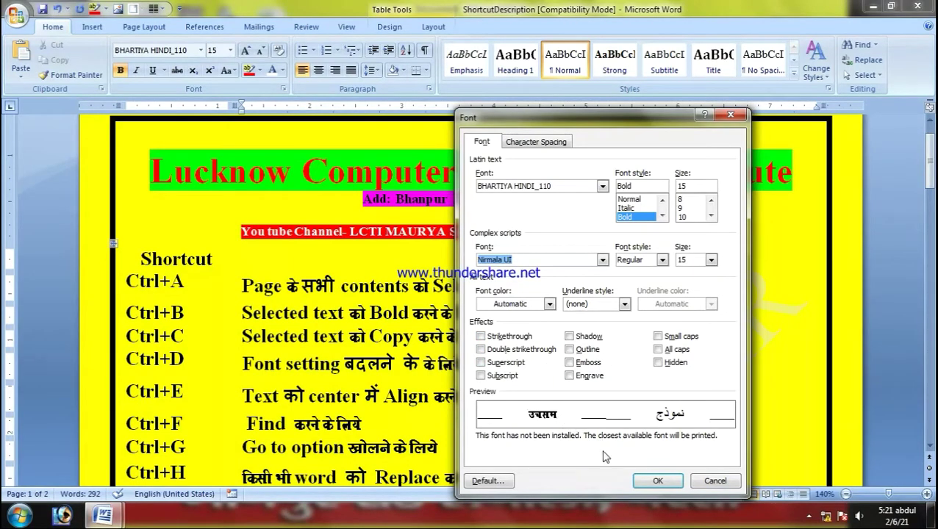
pyautogui.click(656, 481)
pyautogui.scroll(-3, 608, 455)
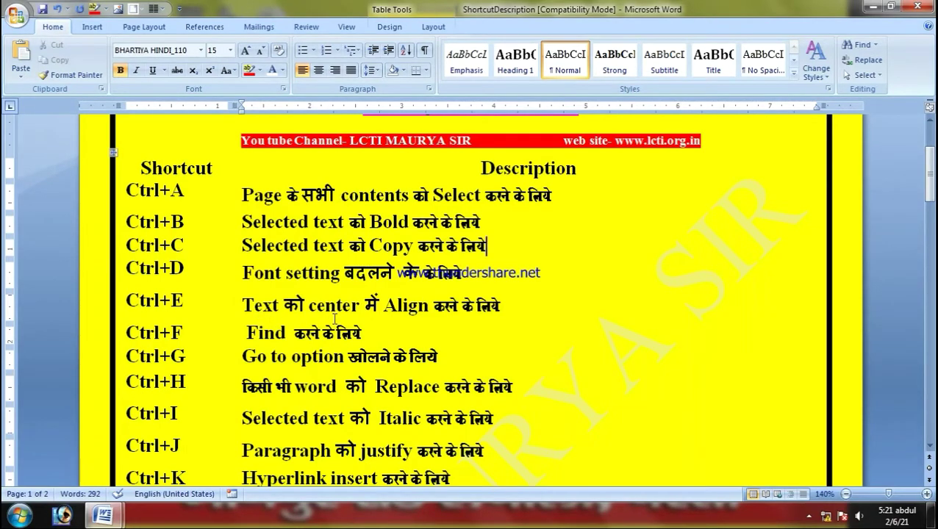
pyautogui.click(494, 307)
pyautogui.moveTo(128, 297); pyautogui.dragTo(360, 308)
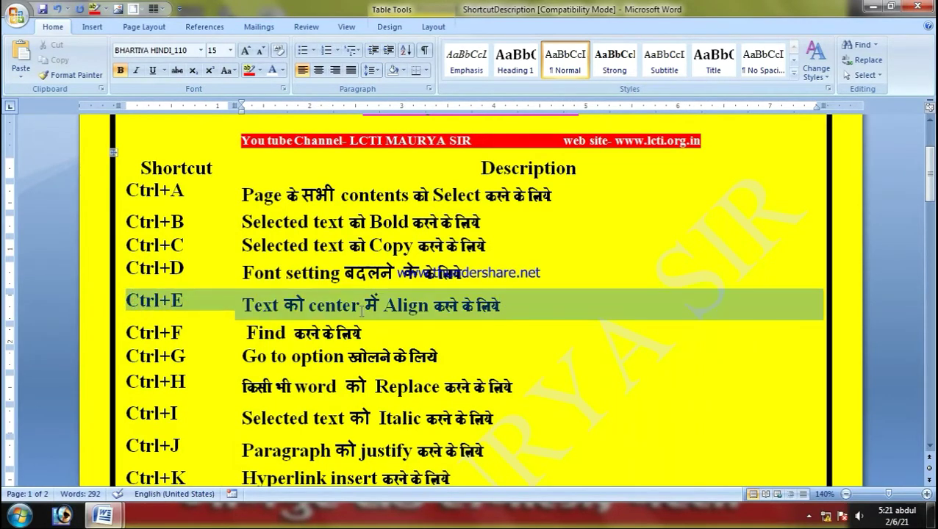
pyautogui.click(476, 306)
pyautogui.press('End')
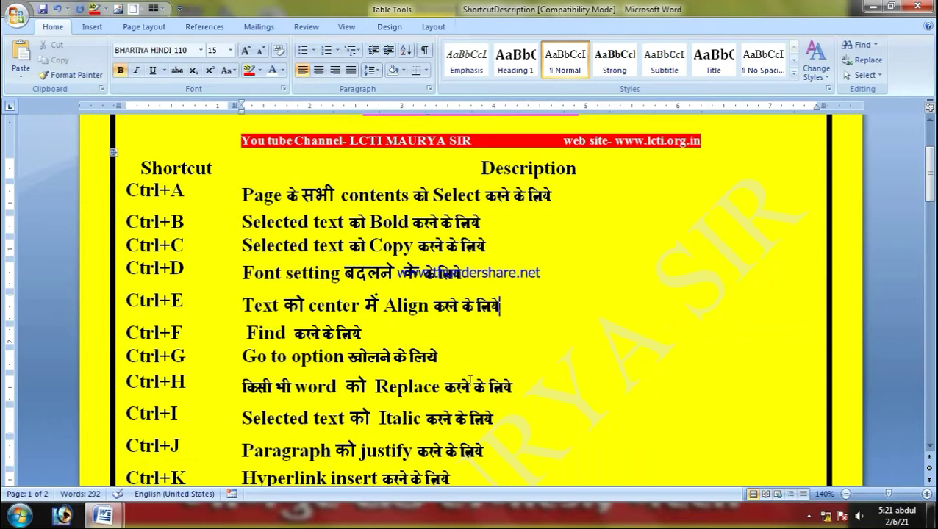
pyautogui.hotkey('ctrl', 'e')
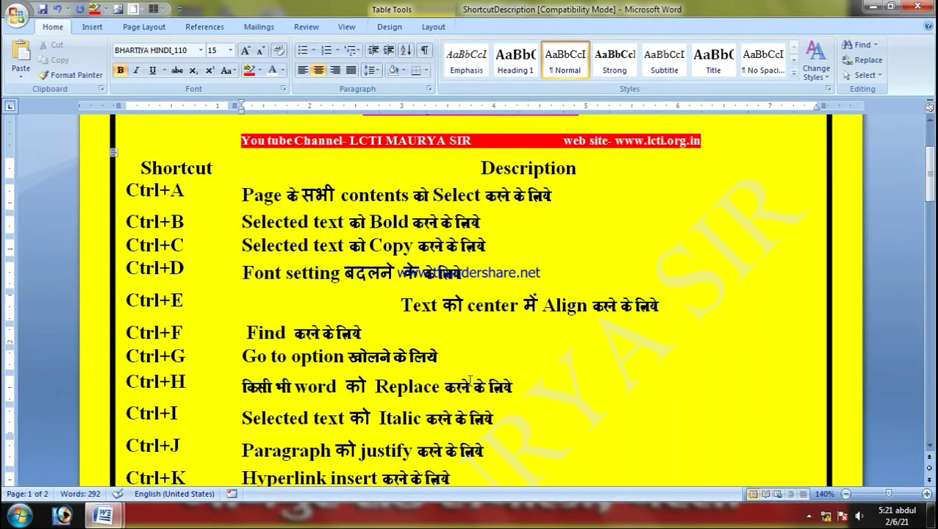
pyautogui.hotkey('ctrl', 'z')
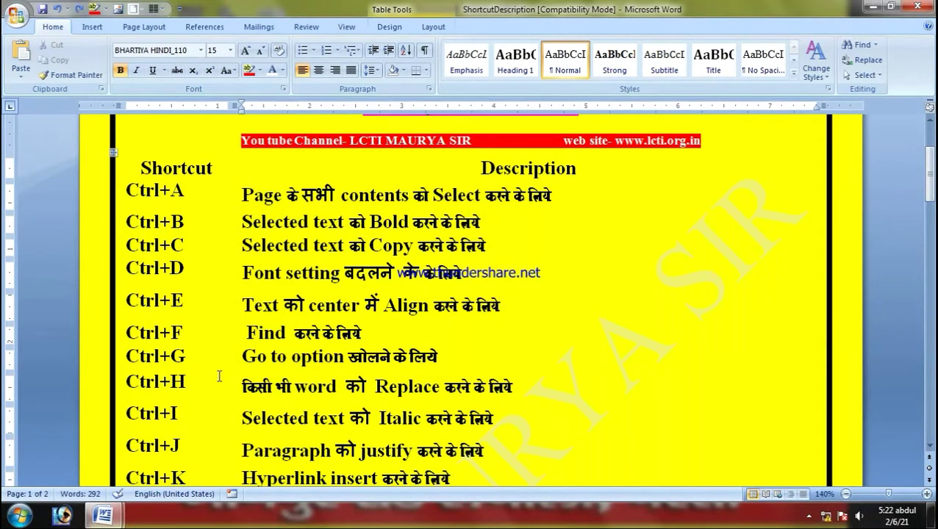
# Step: Search the shortcut sheet for 'ctrl =', then for 'ctrl', reaching the Ctrl+Z row
pyautogui.hotkey('ctrl', 'f')
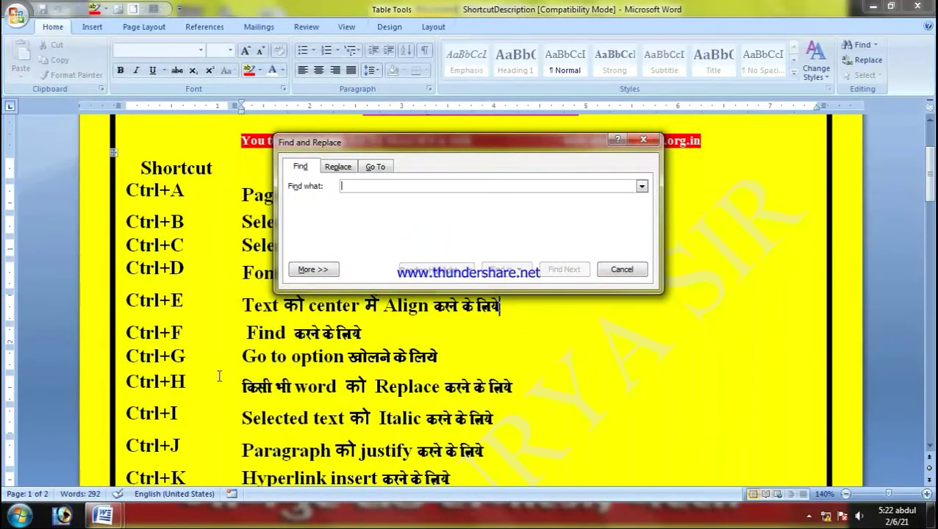
pyautogui.write('ctrl')
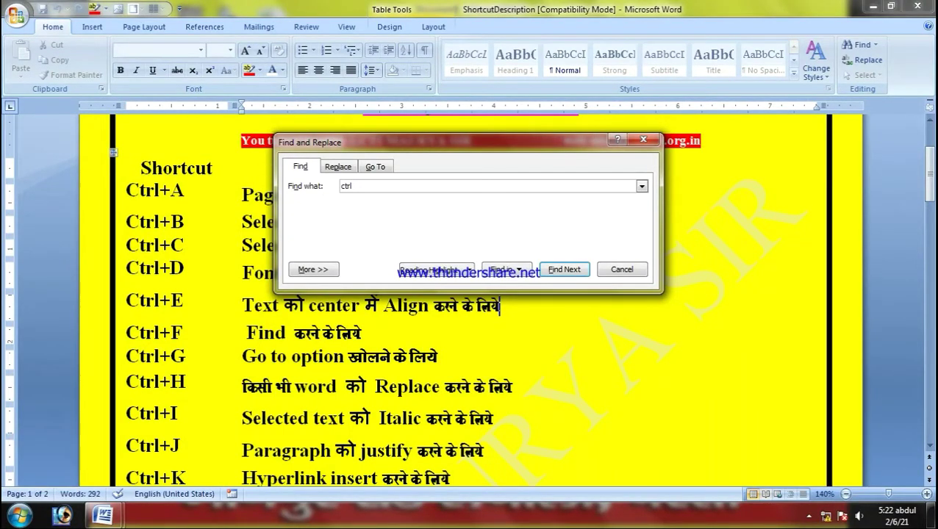
pyautogui.write('=')
pyautogui.press('Return')
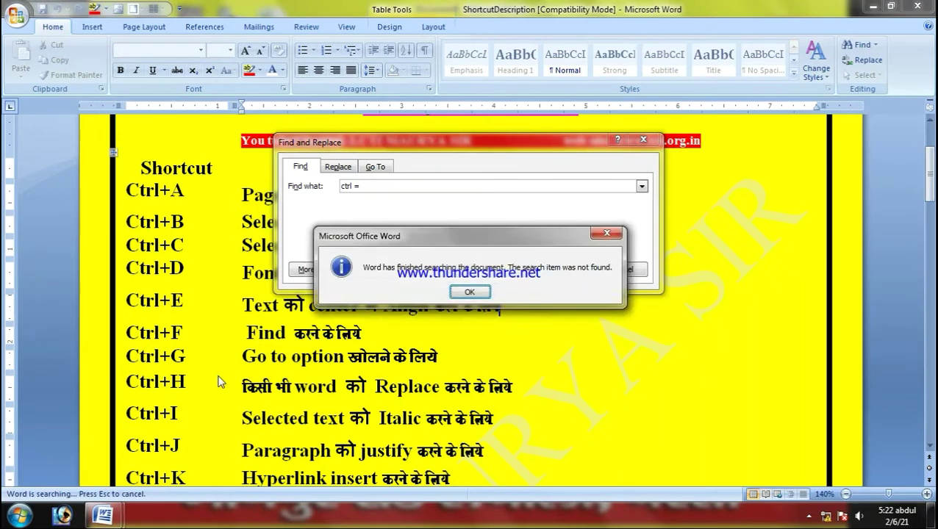
pyautogui.press('Return')
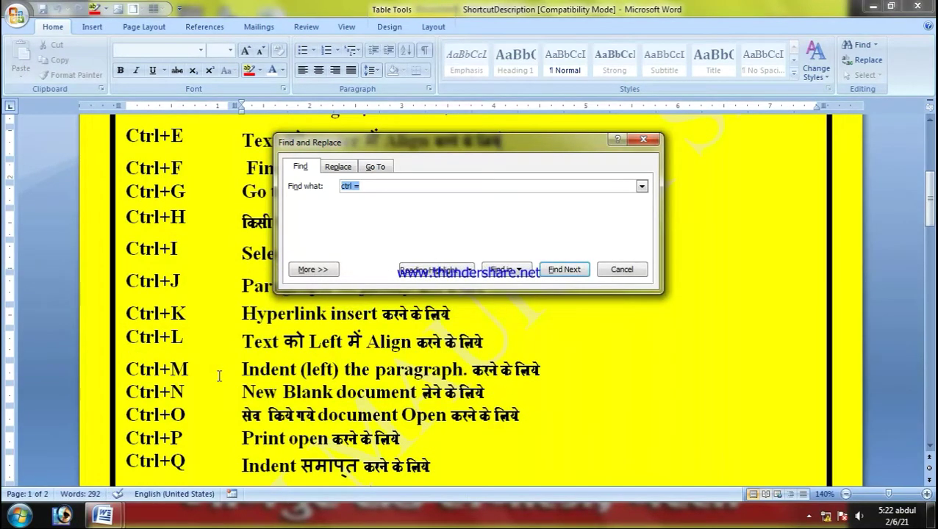
pyautogui.press('End')
pyautogui.press('BackSpace')
pyautogui.press('BackSpace')
pyautogui.press('Return')
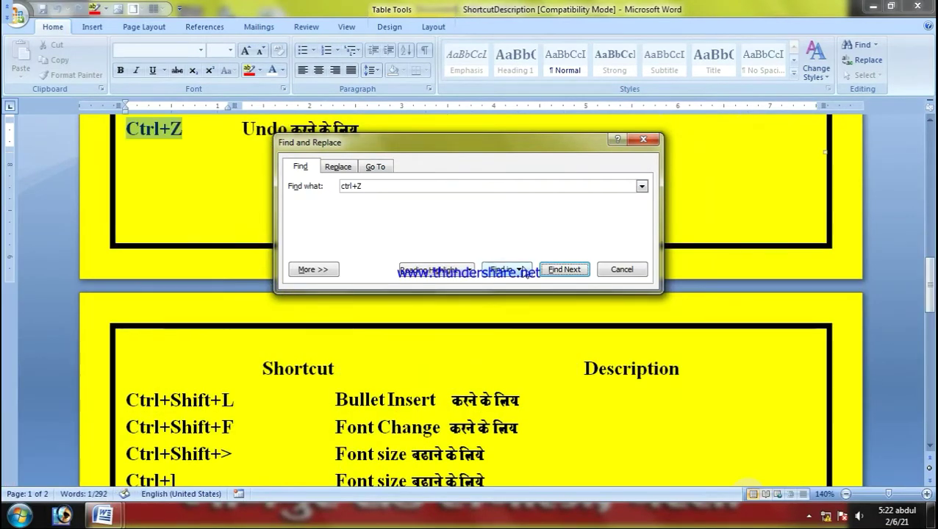
# Step: Change the search text to 'ctrl+f', find the Ctrl+F row, and close Find
pyautogui.click(184, 128)
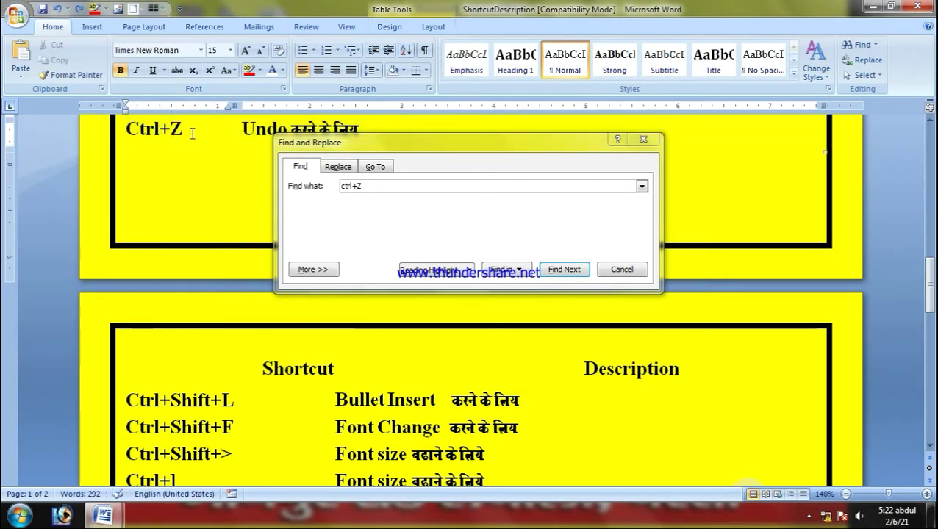
pyautogui.click(373, 189)
pyautogui.click(364, 187)
pyautogui.press('BackSpace')
pyautogui.write('f')
pyautogui.press('Return')
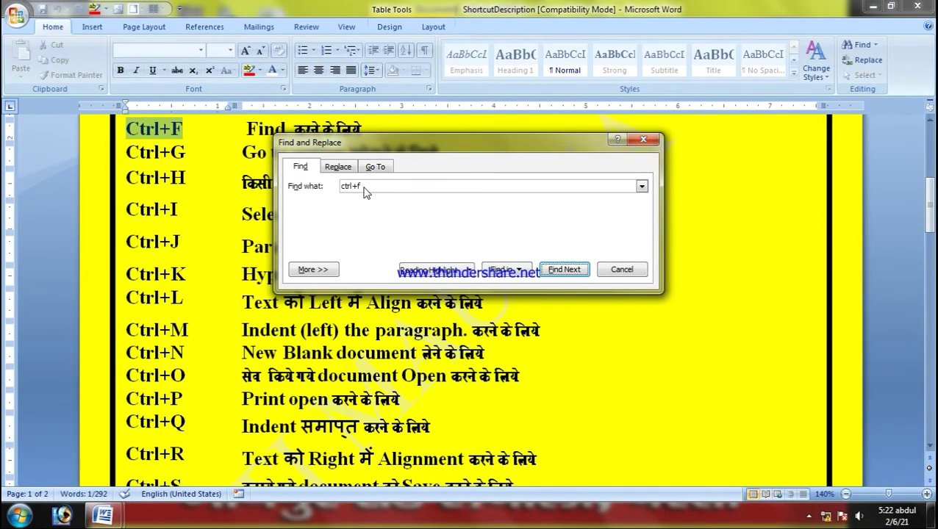
pyautogui.click(643, 139)
# Step: Select the Ctrl+G row on the shortcut sheet, then deselect it
pyautogui.click(163, 152)
pyautogui.moveTo(190, 154); pyautogui.dragTo(126, 153)
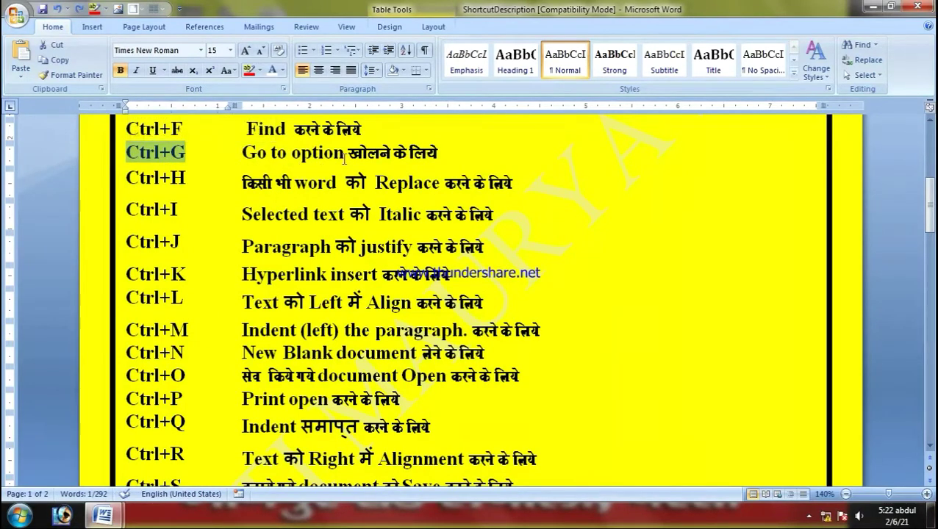
pyautogui.click(438, 153)
pyautogui.moveTo(437, 152); pyautogui.dragTo(231, 155)
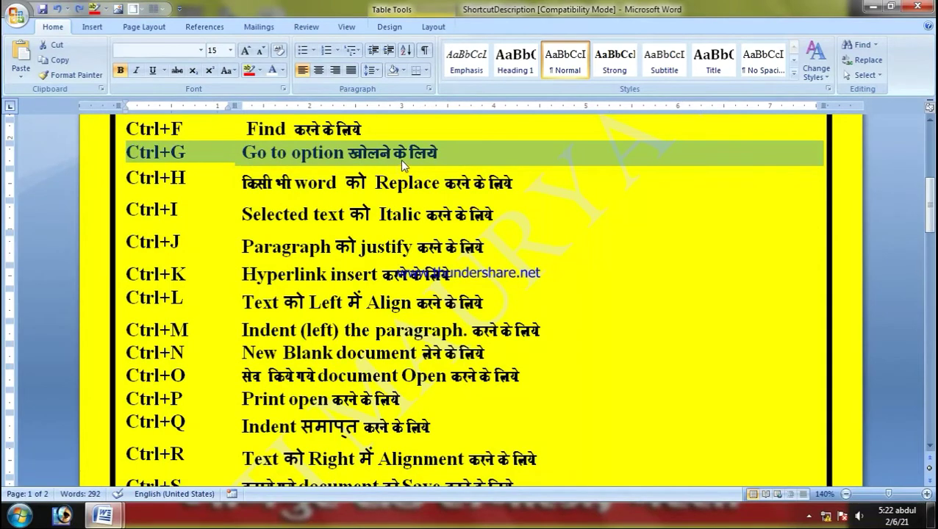
pyautogui.click(453, 158)
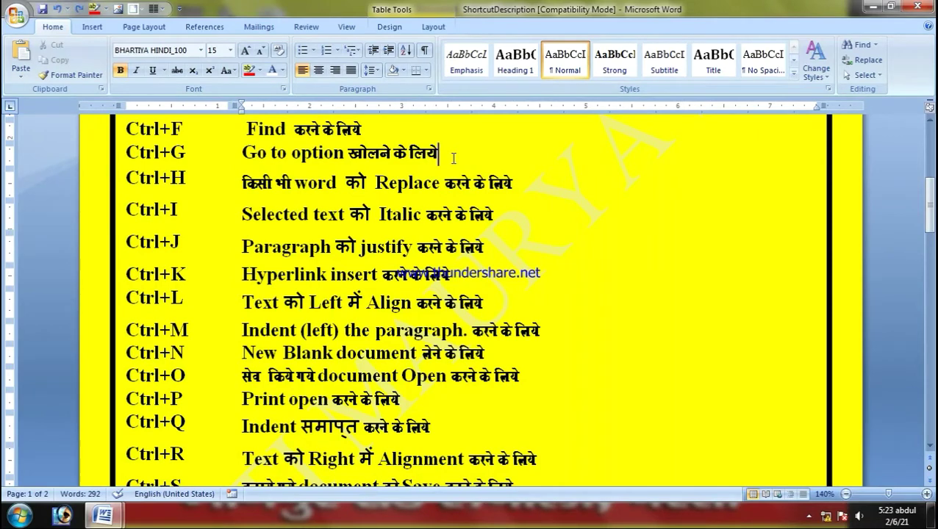
# Step: Scroll up to the sheet's institute title above the Shortcut and Description table
pyautogui.scroll(5, 453, 158)
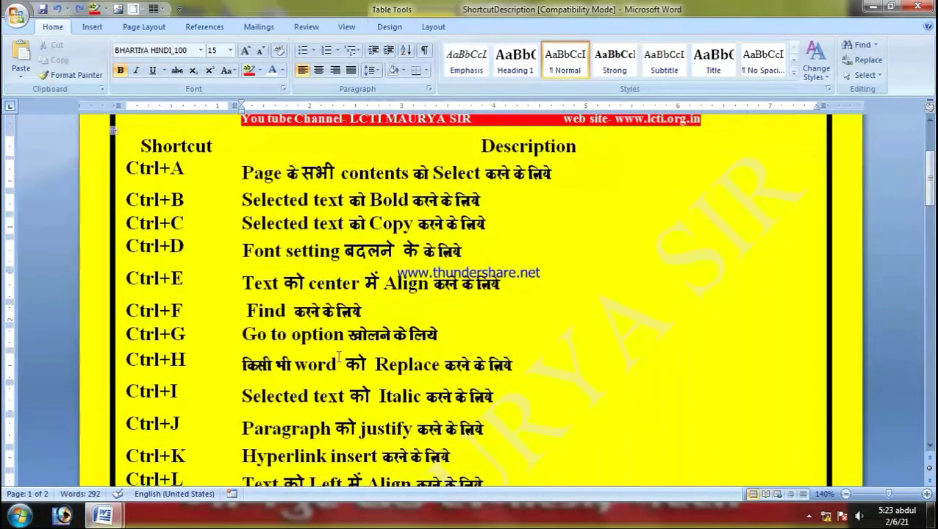
pyautogui.scroll(3, 387, 337)
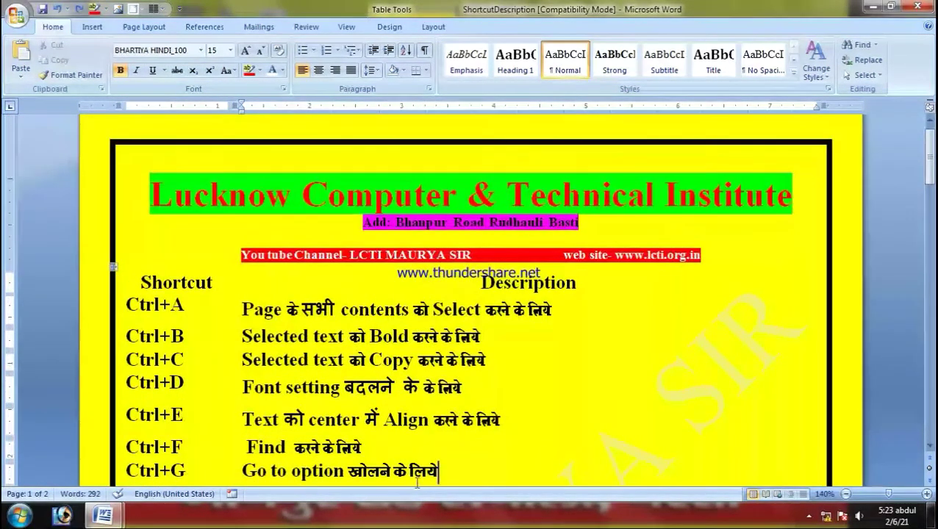
pyautogui.scroll(-1, 443, 462)
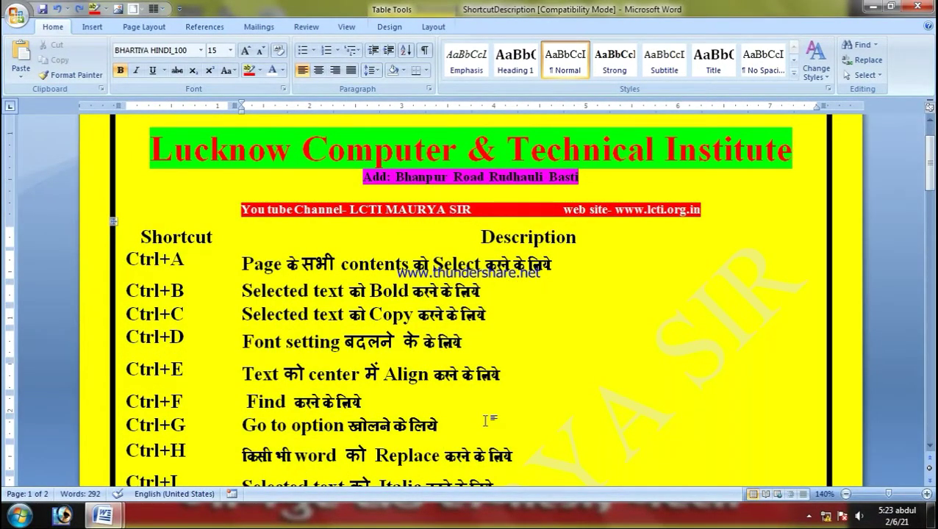
pyautogui.hotkey('ctrl', 'g')
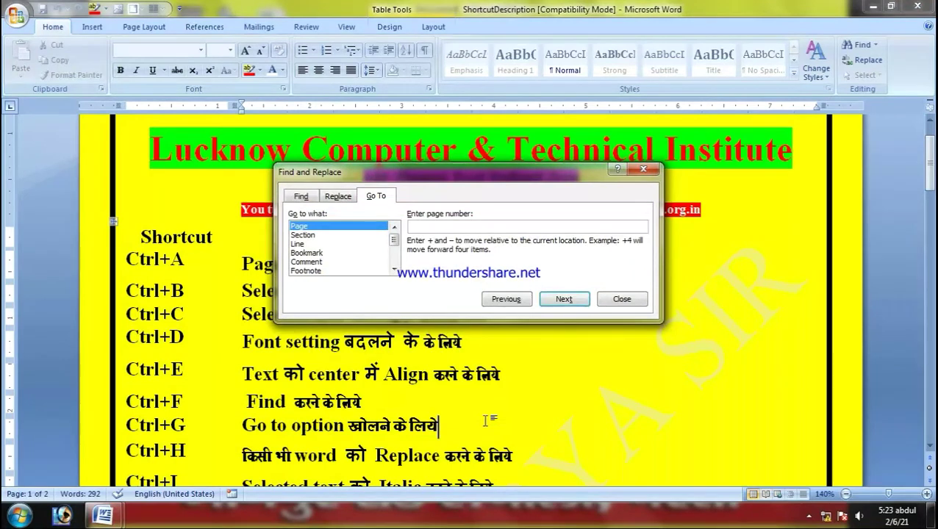
pyautogui.write('1')
pyautogui.press('BackSpace')
pyautogui.write('2')
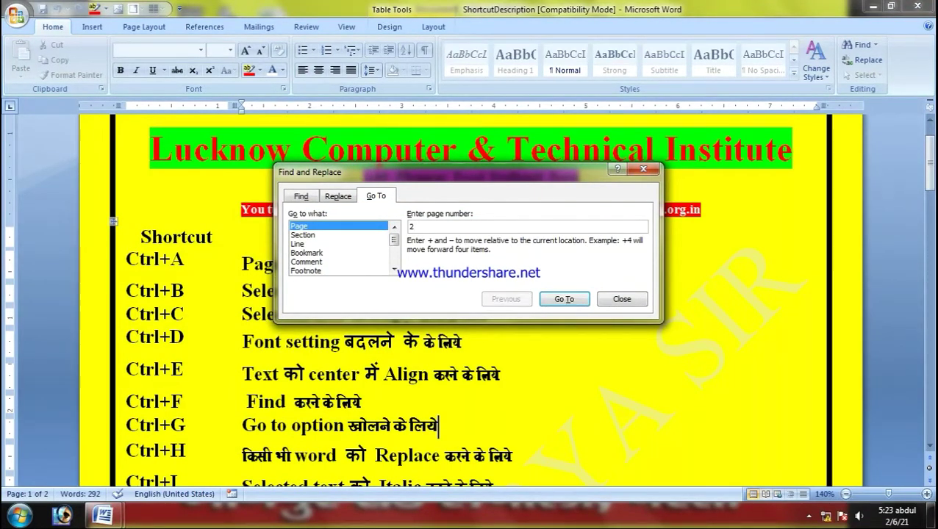
pyautogui.press('Return')
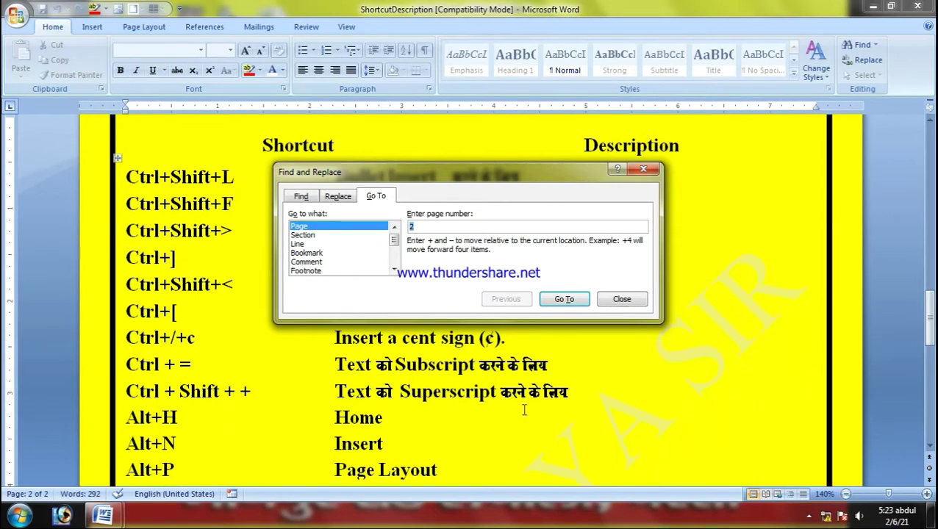
pyautogui.click(643, 170)
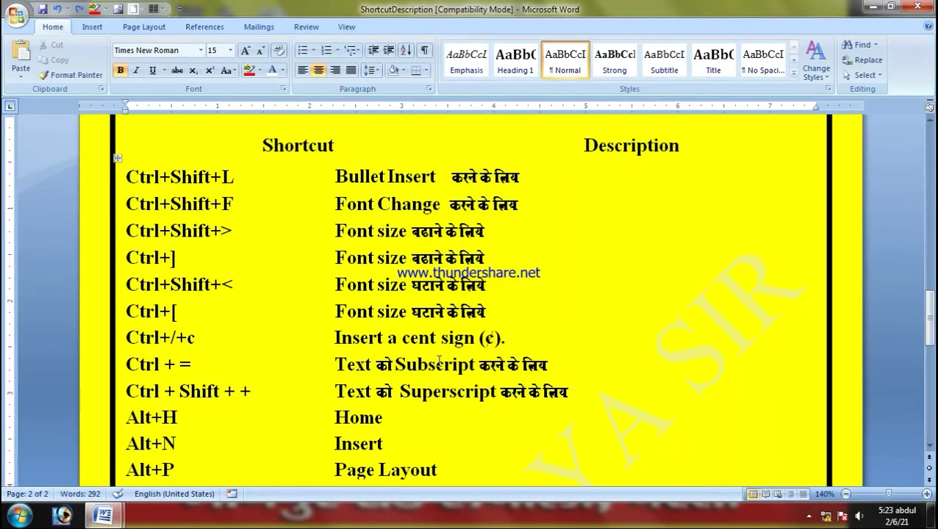
pyautogui.hotkey('ctrl', 'g')
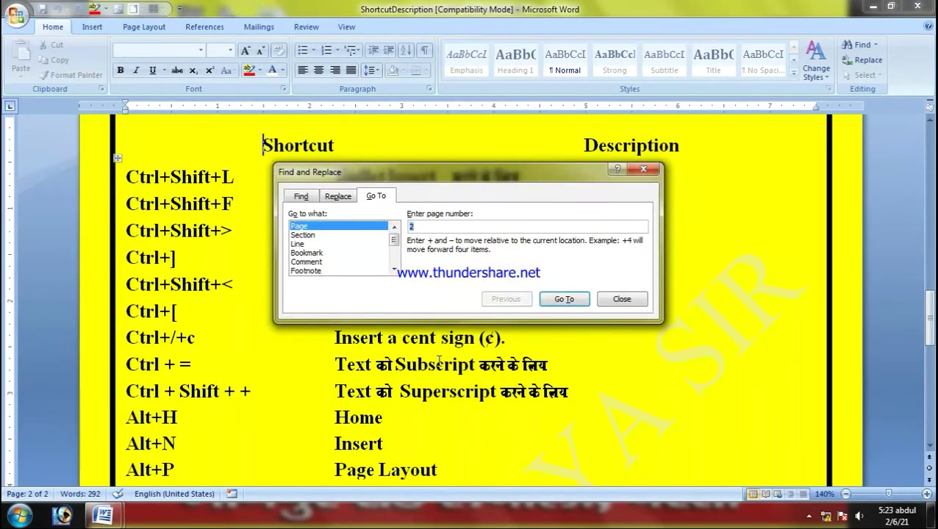
pyautogui.write('1')
pyautogui.press('Return')
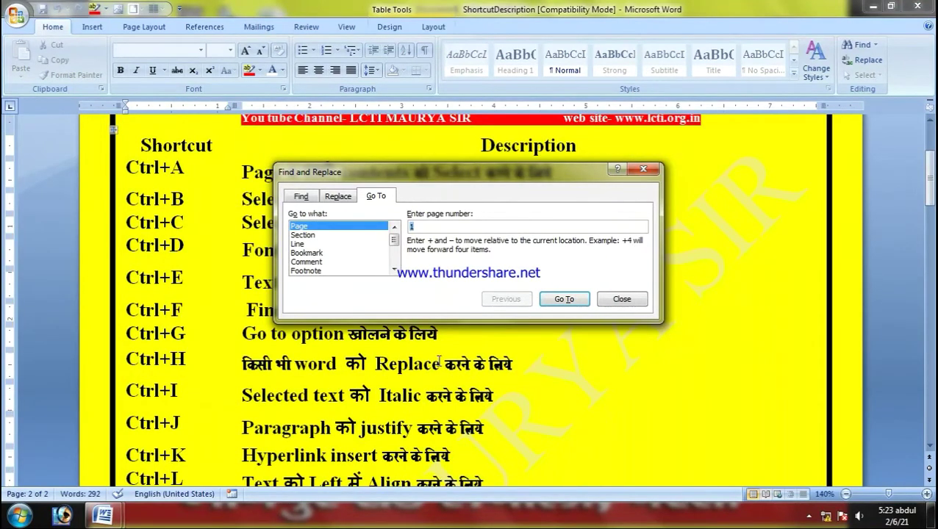
pyautogui.click(621, 299)
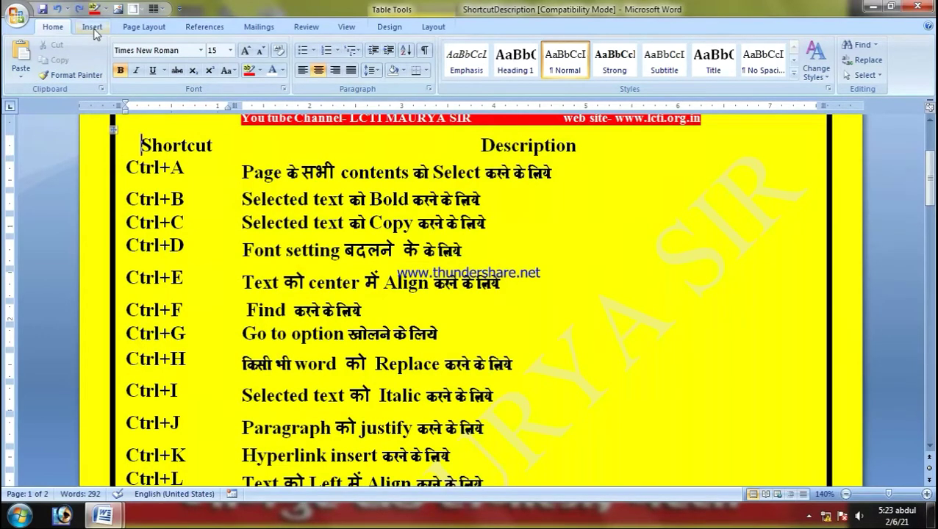
# Step: Switch to Document5, put the cursor in the opening word 'On', and open Find with Ctrl+F
pyautogui.moveTo(103, 514)
pyautogui.click(208, 485)
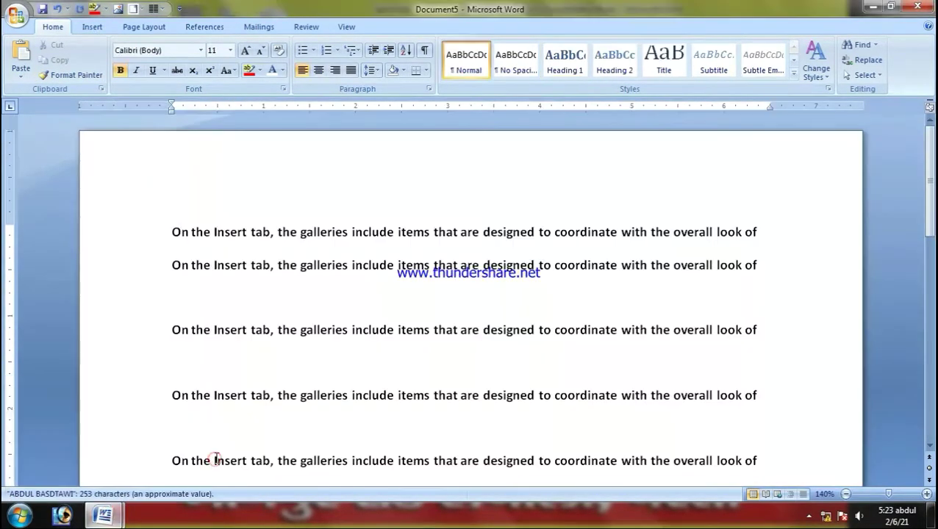
pyautogui.click(174, 230)
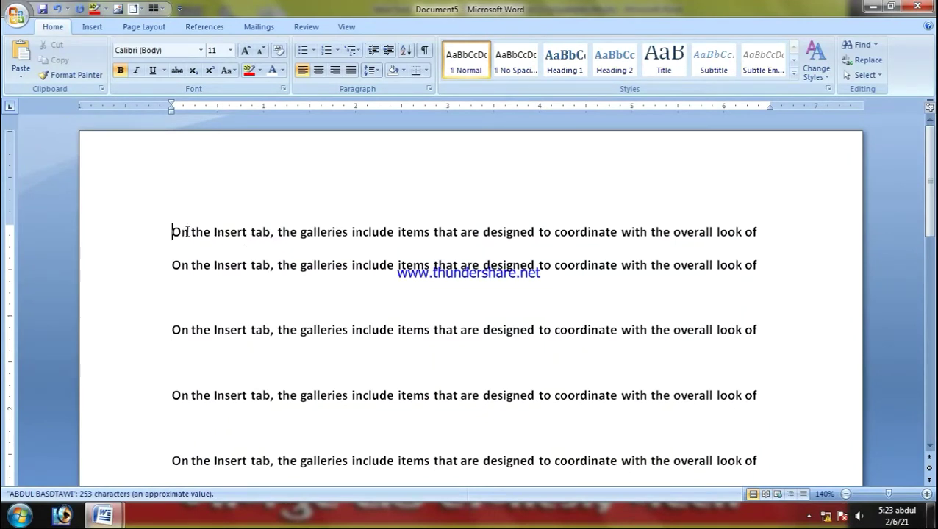
pyautogui.moveTo(187, 232); pyautogui.dragTo(169, 234)
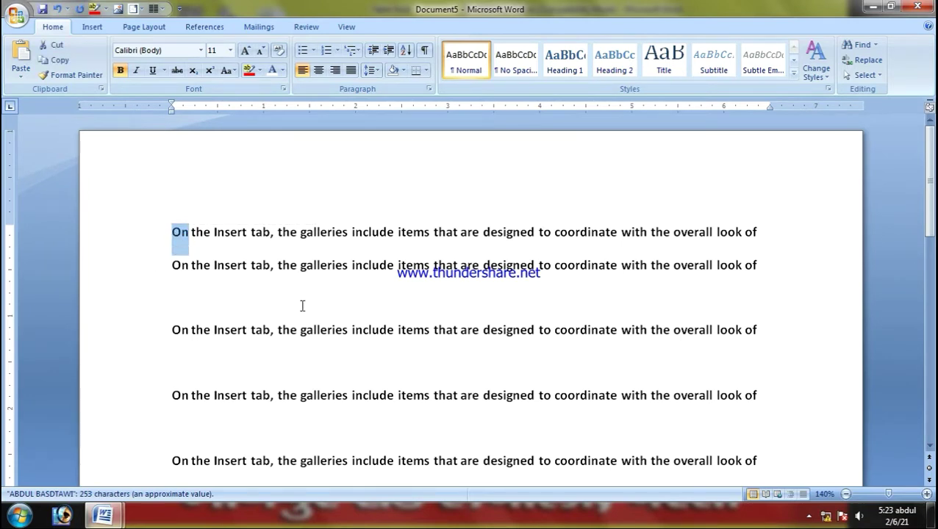
pyautogui.click(270, 266)
pyautogui.click(182, 241)
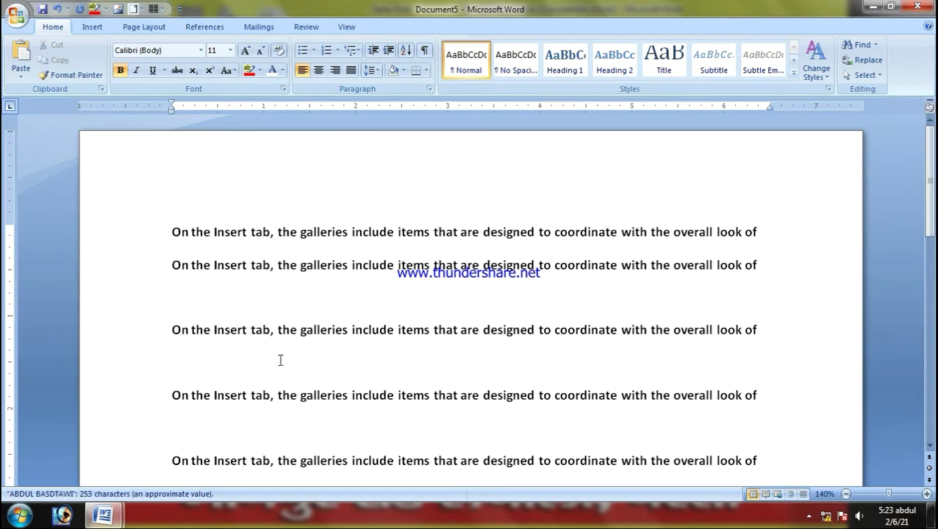
pyautogui.hotkey('ctrl', 'f')
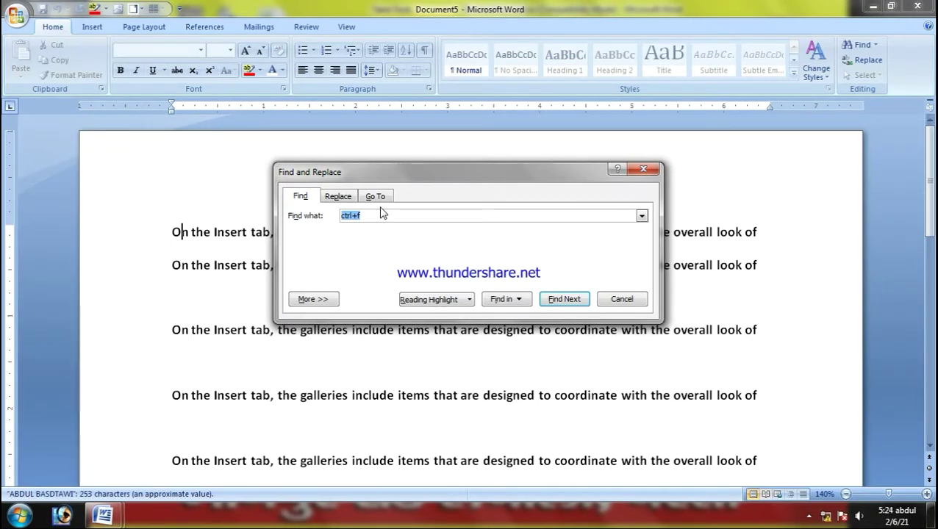
# Step: Search Document5 for 'on', stepping through three matches, then close the Find dialog
pyautogui.write('on')
pyautogui.press('Return')
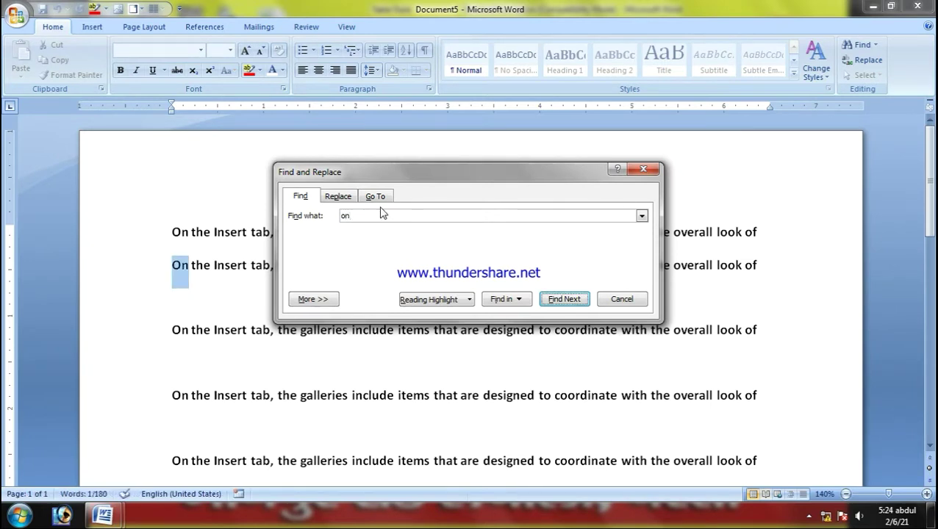
pyautogui.press('Return')
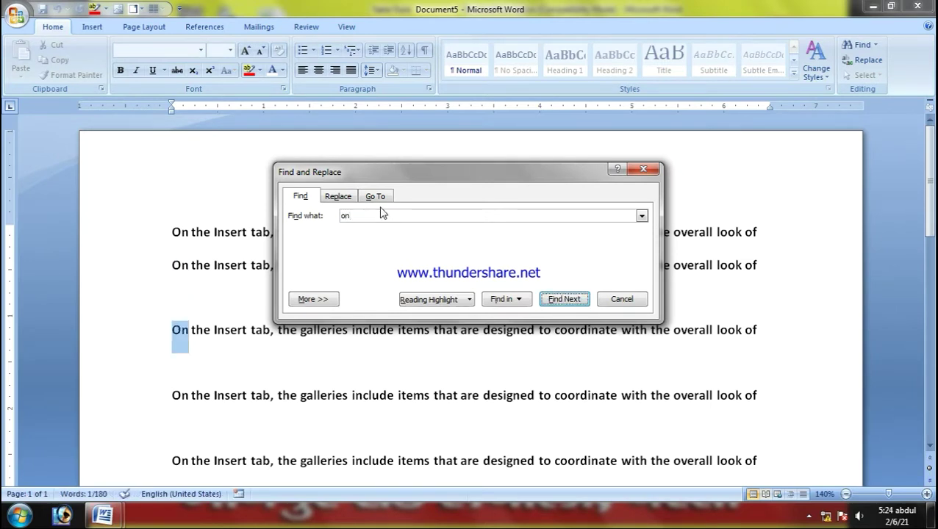
pyautogui.press('Return')
pyautogui.press('Return')
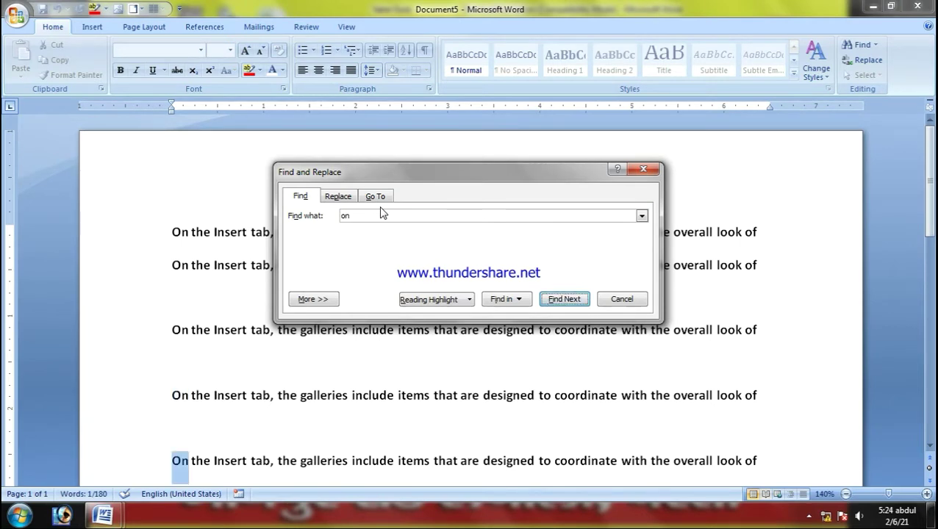
pyautogui.click(643, 170)
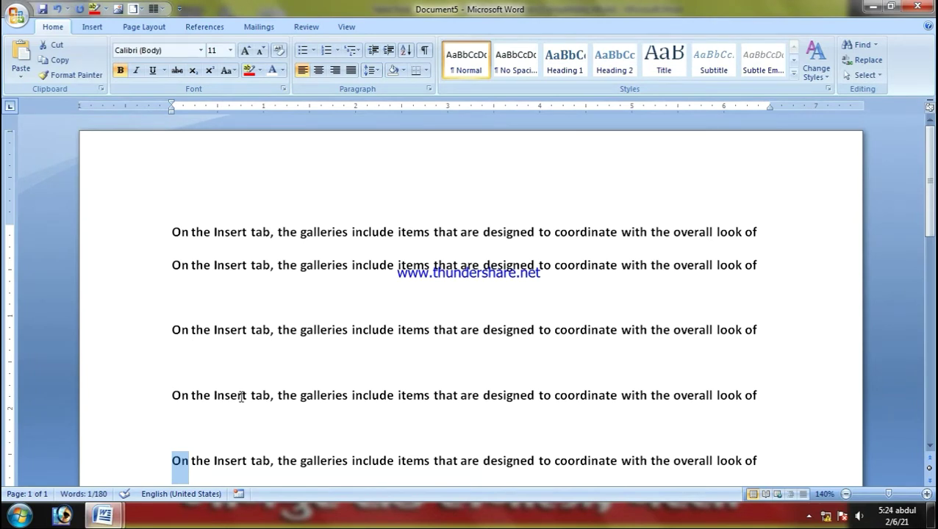
pyautogui.hotkey('ctrl', 'h')
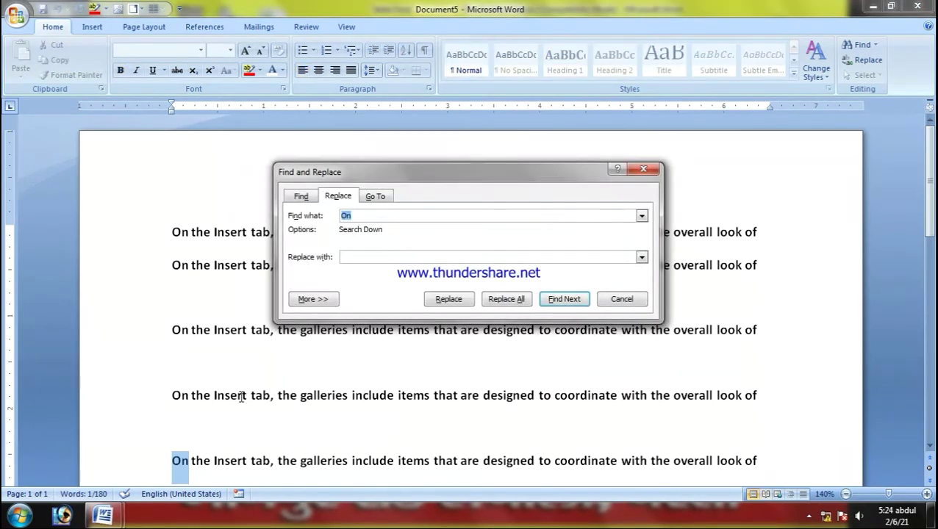
pyautogui.click(375, 256)
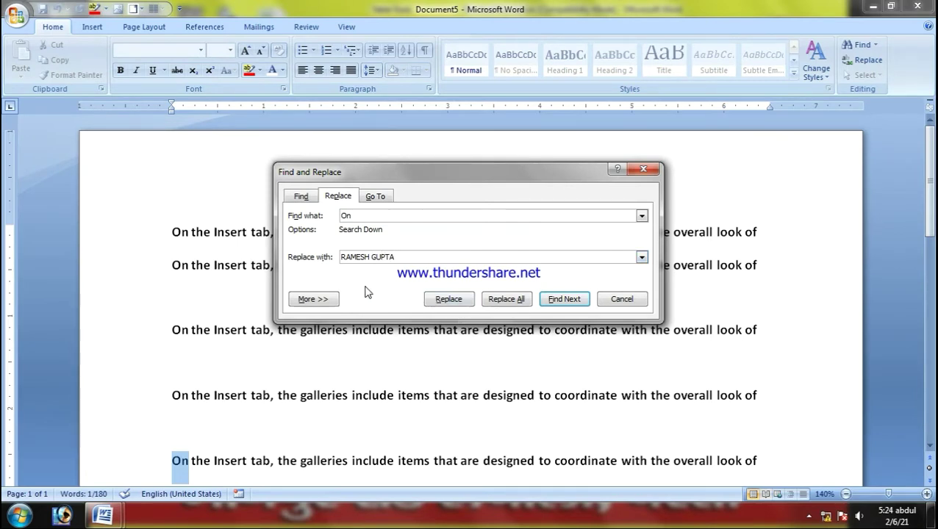
pyautogui.press('Return')
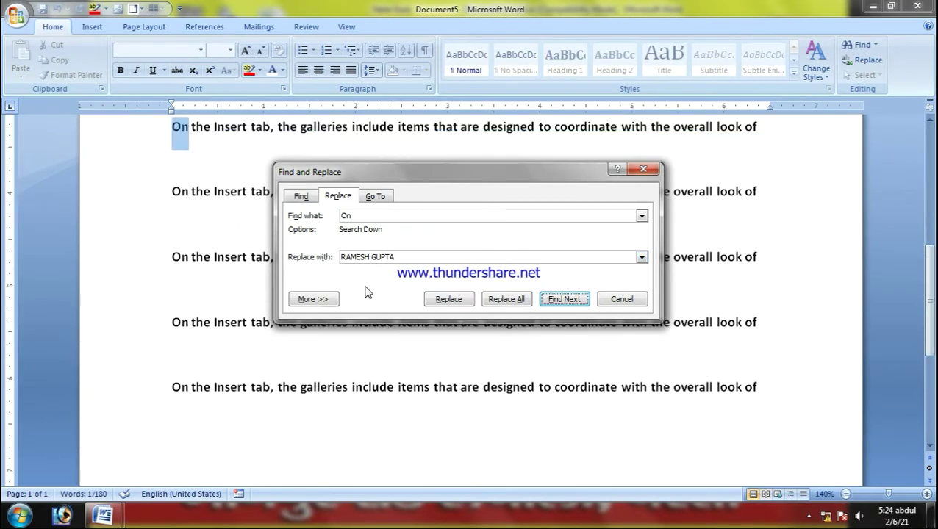
pyautogui.press('Return')
pyautogui.press('Return')
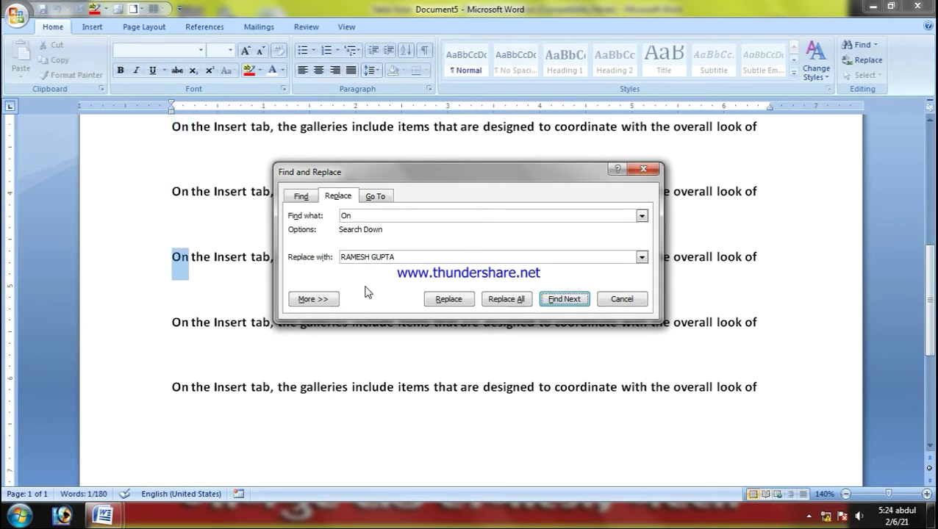
pyautogui.click(444, 303)
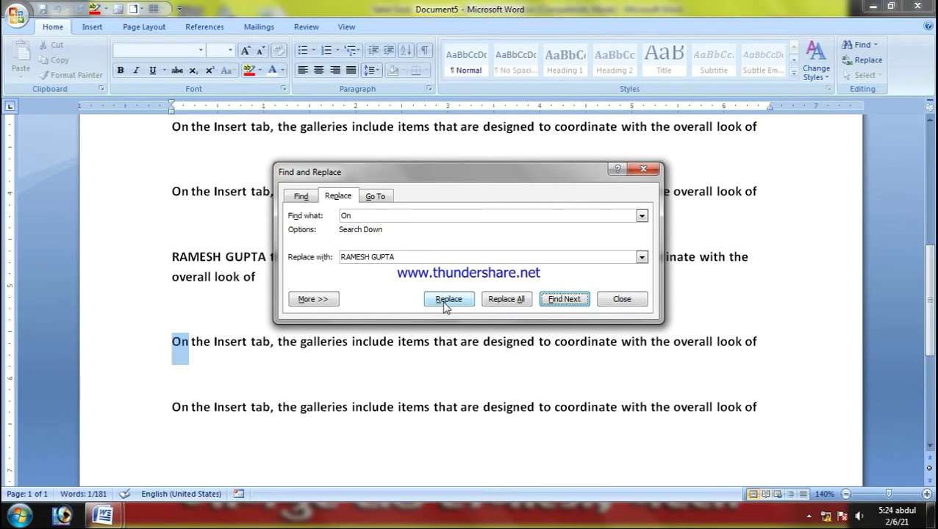
pyautogui.press('Return')
pyautogui.click(429, 295)
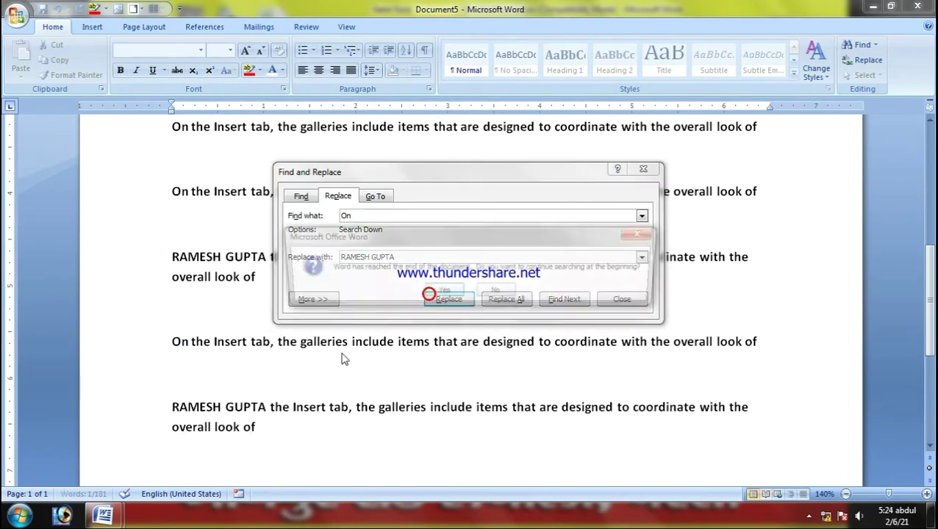
# Step: Continue from the document's top, replace the remaining 'On' words, and close the dialog
pyautogui.click(446, 291)
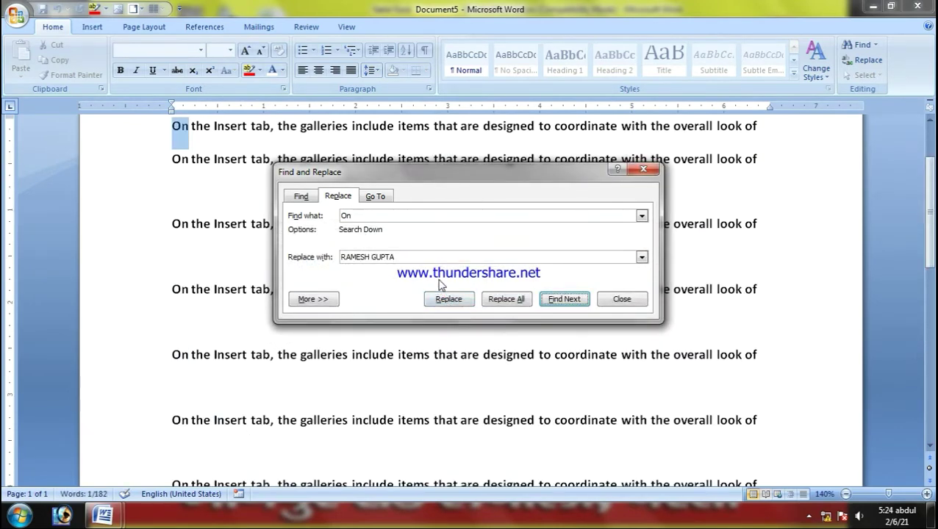
pyautogui.click(447, 301)
pyautogui.click(447, 301)
pyautogui.click(447, 302)
pyautogui.click(448, 301)
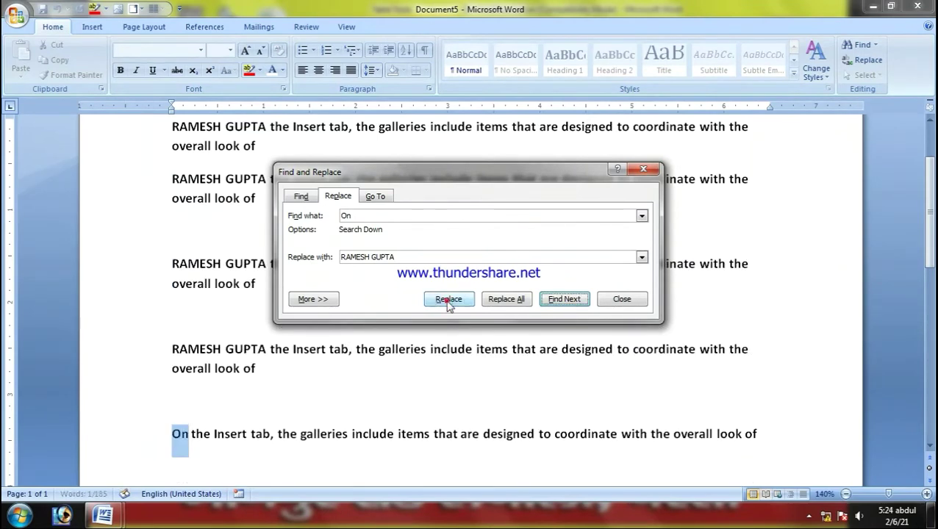
pyautogui.click(447, 301)
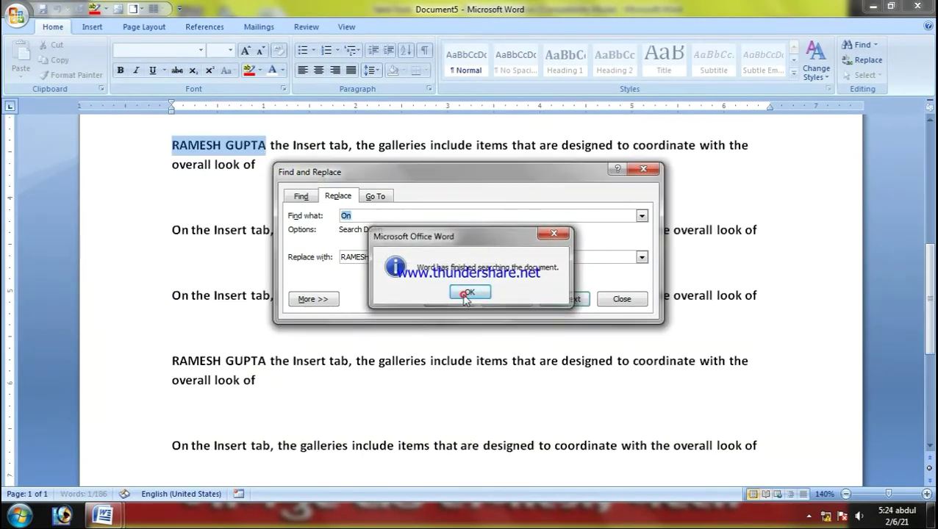
pyautogui.click(466, 293)
pyautogui.click(604, 297)
pyautogui.scroll(8, 504, 360)
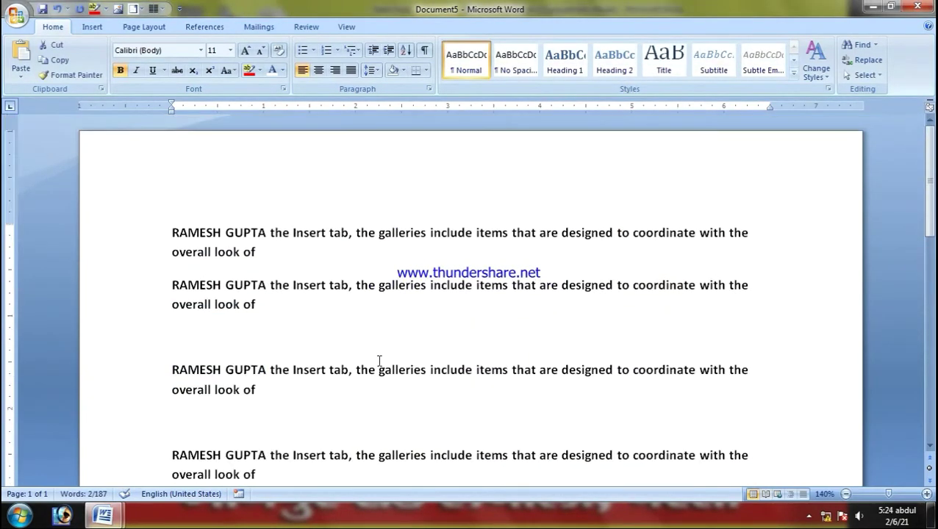
# Step: Select the full name starting the first paragraph, then the one starting the second
pyautogui.click(233, 251)
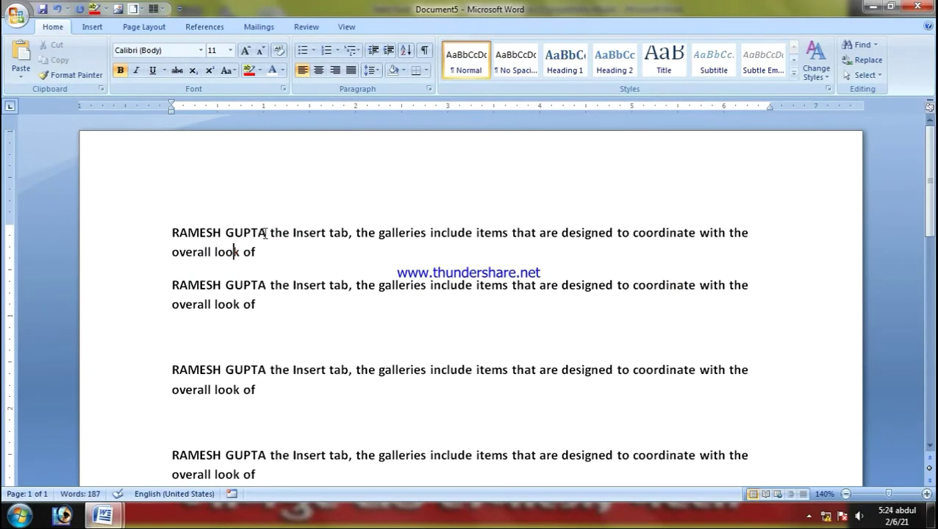
pyautogui.moveTo(268, 233); pyautogui.dragTo(173, 233)
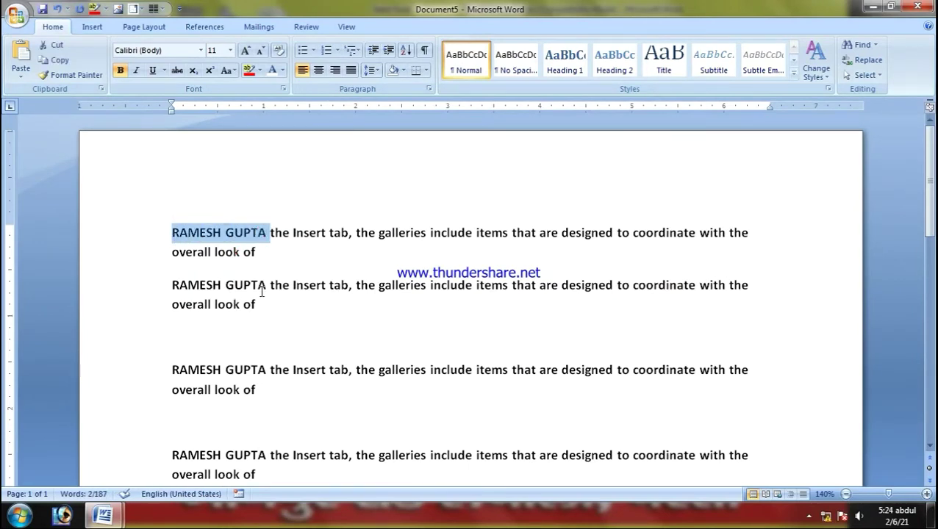
pyautogui.moveTo(265, 286); pyautogui.dragTo(174, 286)
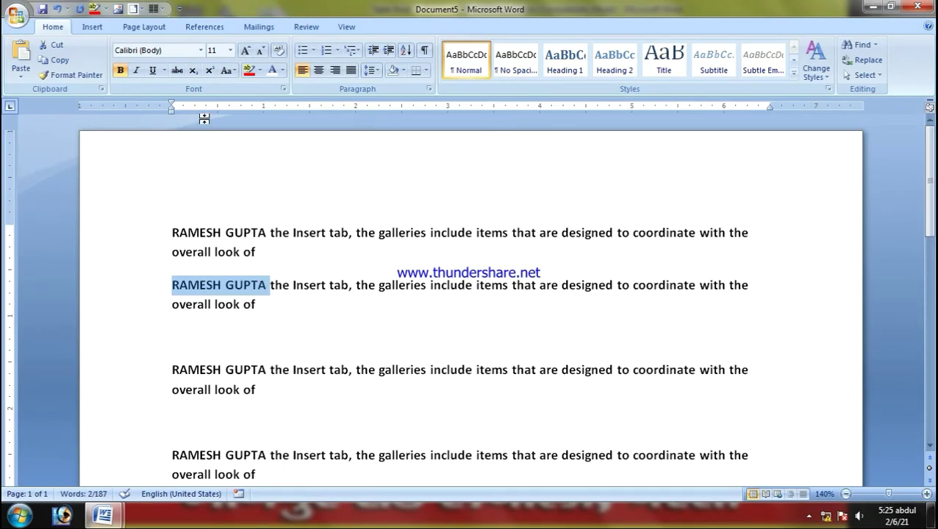
# Step: Highlight the italic Ctrl+I row on the yellow ShortcutDescription sheet
pyautogui.click(108, 518)
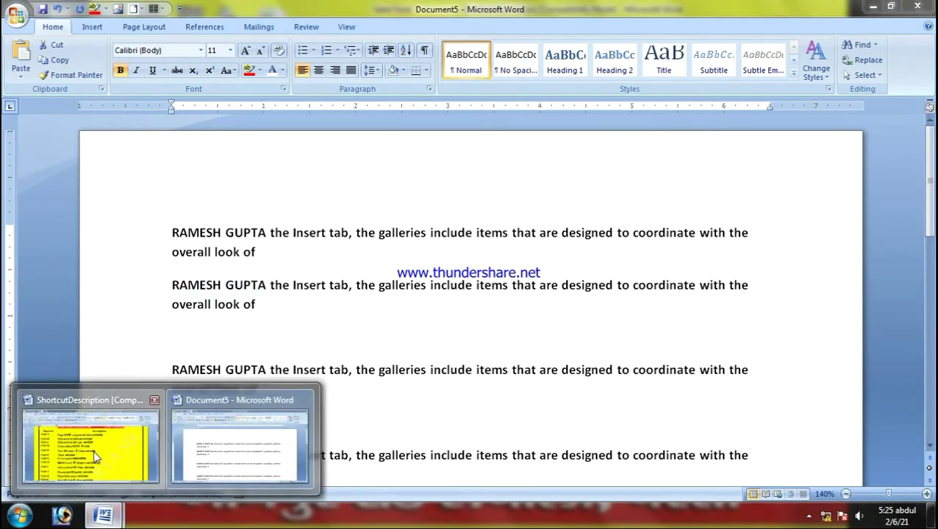
pyautogui.click(96, 451)
pyautogui.scroll(-1, 206, 374)
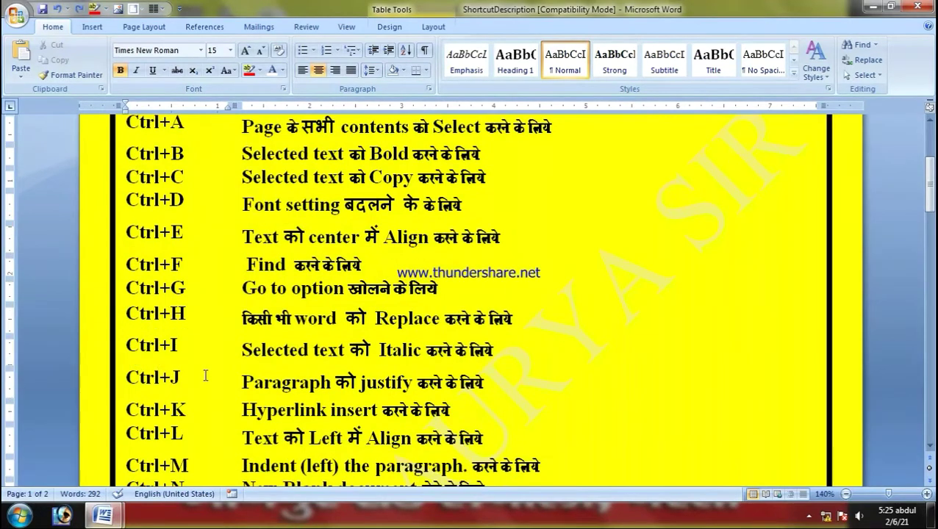
pyautogui.moveTo(121, 347); pyautogui.dragTo(464, 362)
pyautogui.click(556, 337)
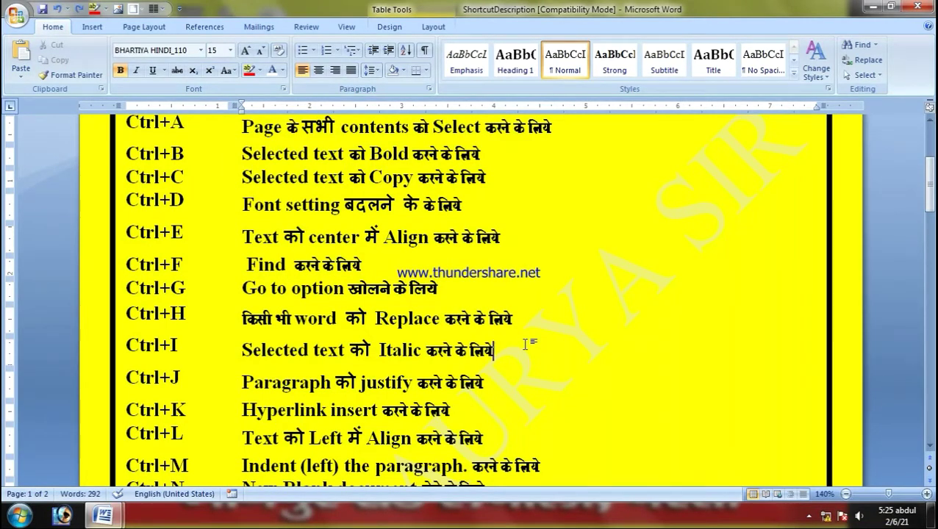
# Step: Return to Document5 and select all the text following the first name
pyautogui.moveTo(103, 516)
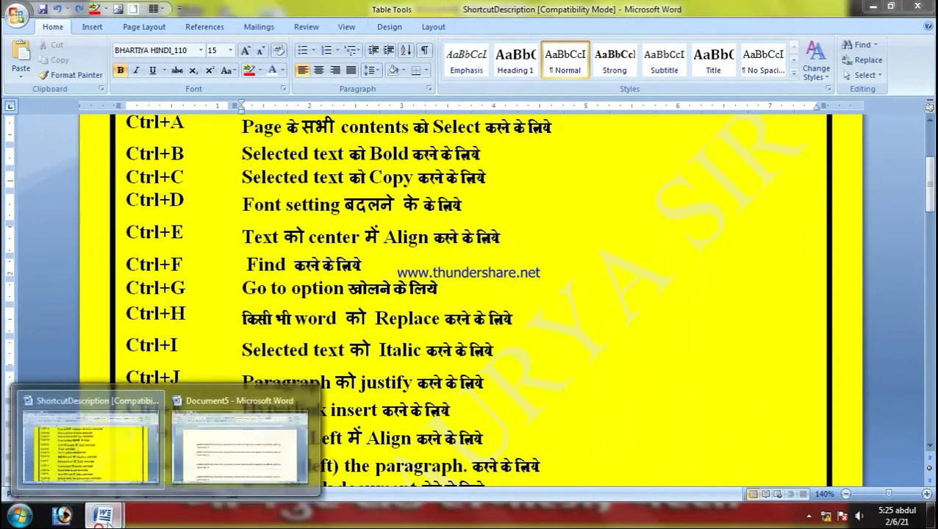
pyautogui.click(240, 428)
pyautogui.moveTo(266, 233); pyautogui.dragTo(393, 373)
# Step: Replace the extra paragraphs with 'GUPTA', italicize the name line, and switch to ShortcutDescription
pyautogui.press('Delete')
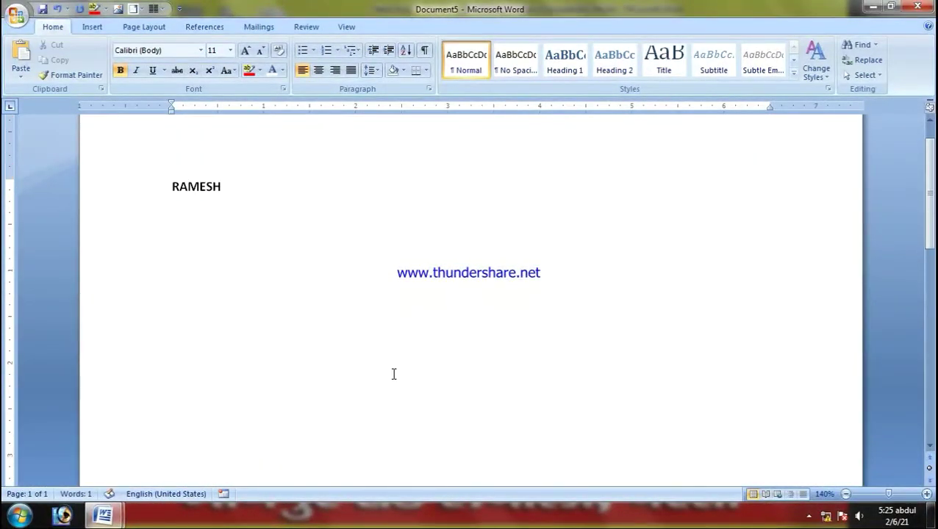
pyautogui.write('GUPTA')
pyautogui.tripleClick(274, 186)
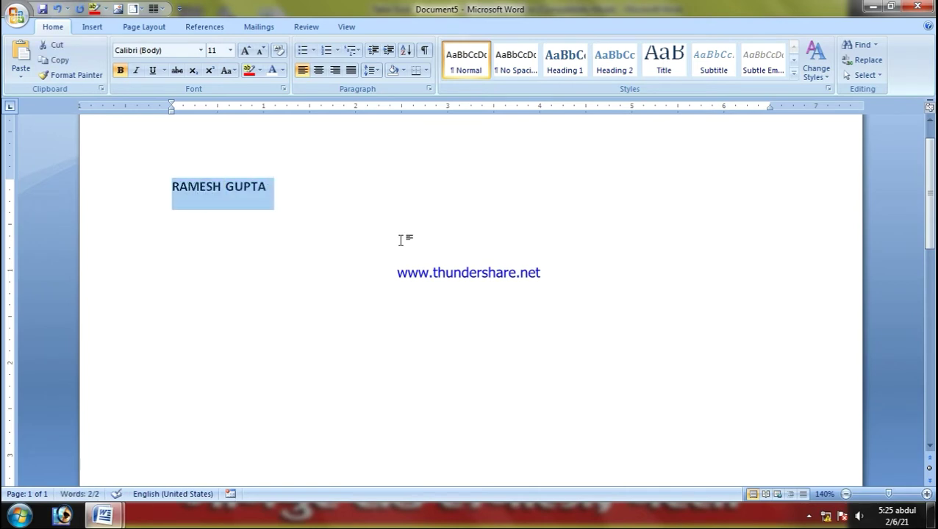
pyautogui.hotkey('ctrl', 'i')
pyautogui.hotkey('ctrl', 'i')
pyautogui.hotkey('ctrl', 'i')
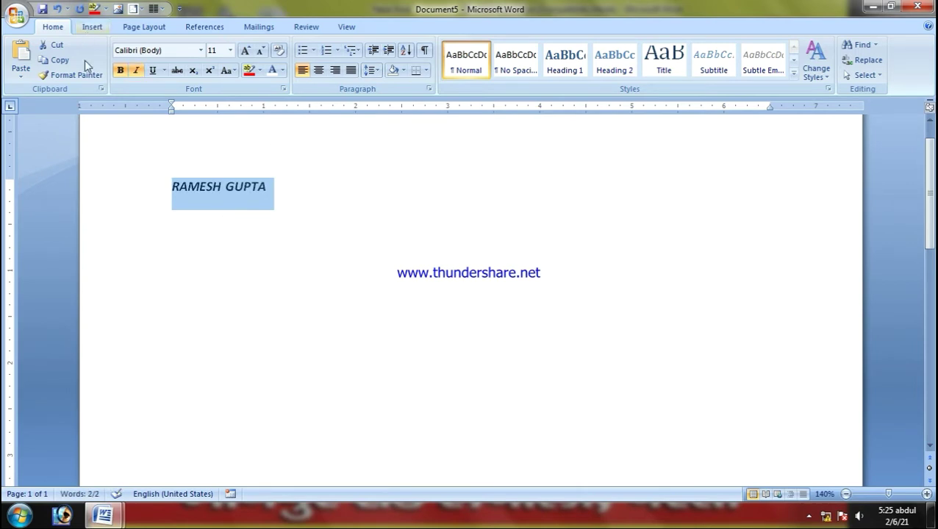
pyautogui.click(107, 518)
pyautogui.click(99, 454)
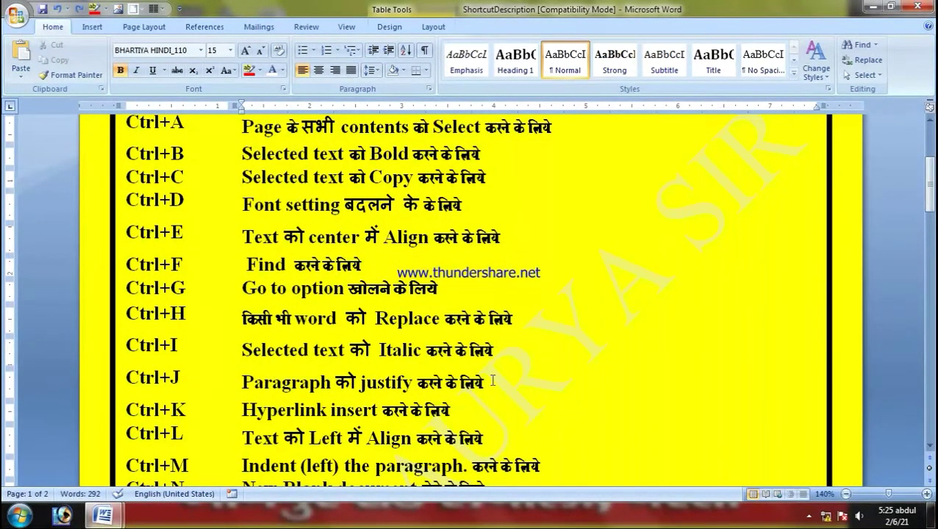
# Step: Highlight the Ctrl+J justify row on the shortcut sheet, then reselect Document5's name line
pyautogui.moveTo(485, 380); pyautogui.dragTo(183, 379)
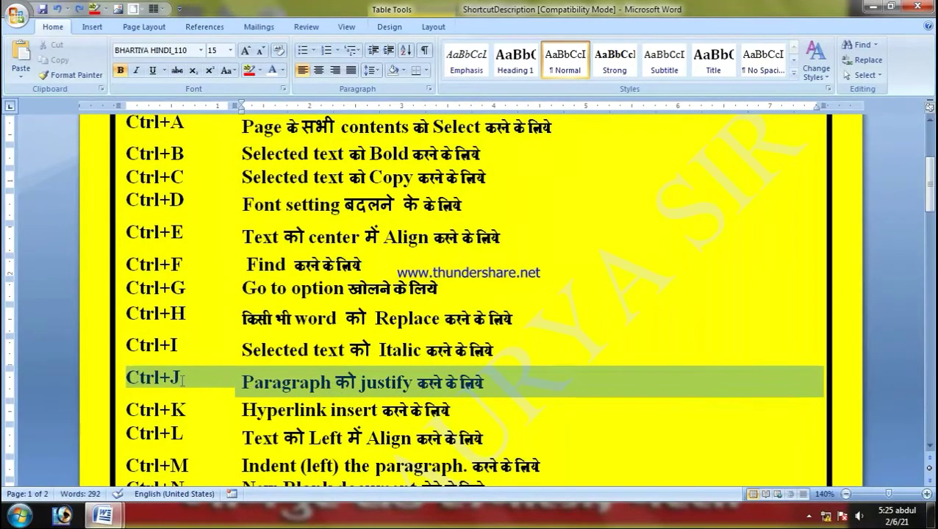
pyautogui.click(466, 380)
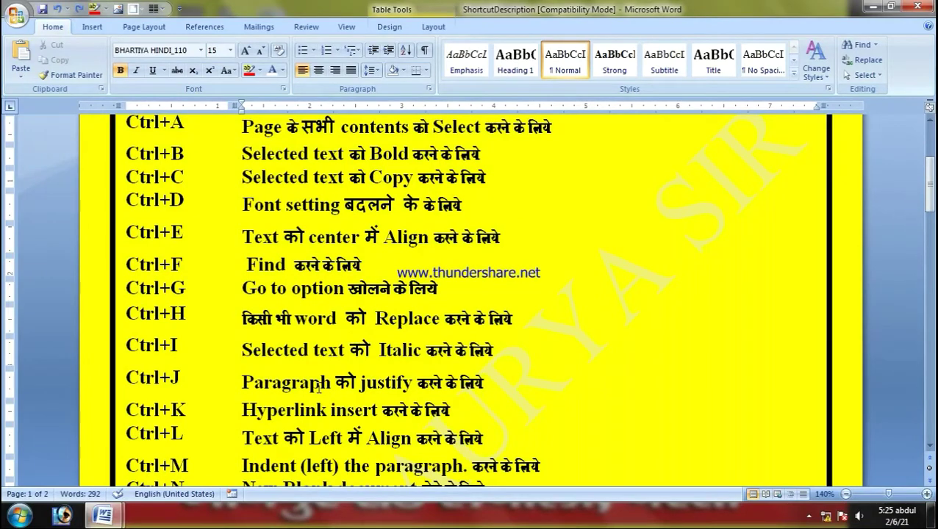
pyautogui.moveTo(103, 516)
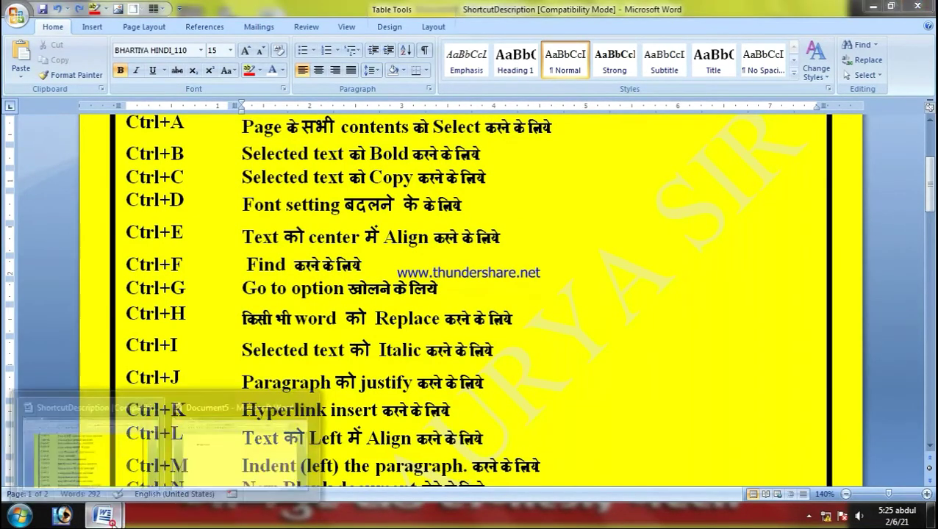
pyautogui.click(204, 480)
pyautogui.click(264, 206)
pyautogui.moveTo(272, 188); pyautogui.dragTo(149, 199)
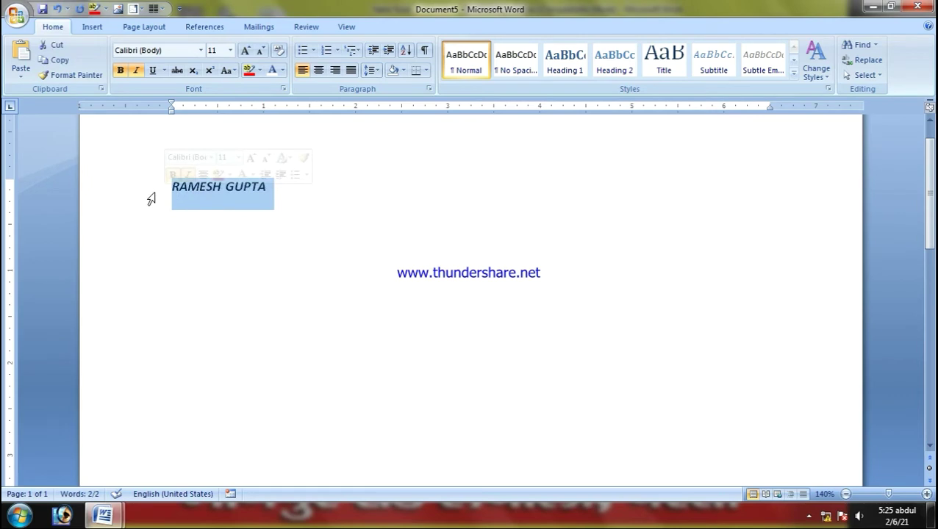
# Step: Toggle the name line between justify (Ctrl+J) and left-align (Ctrl+L) twice, ending left-aligned
pyautogui.hotkey('ctrl', 'j')
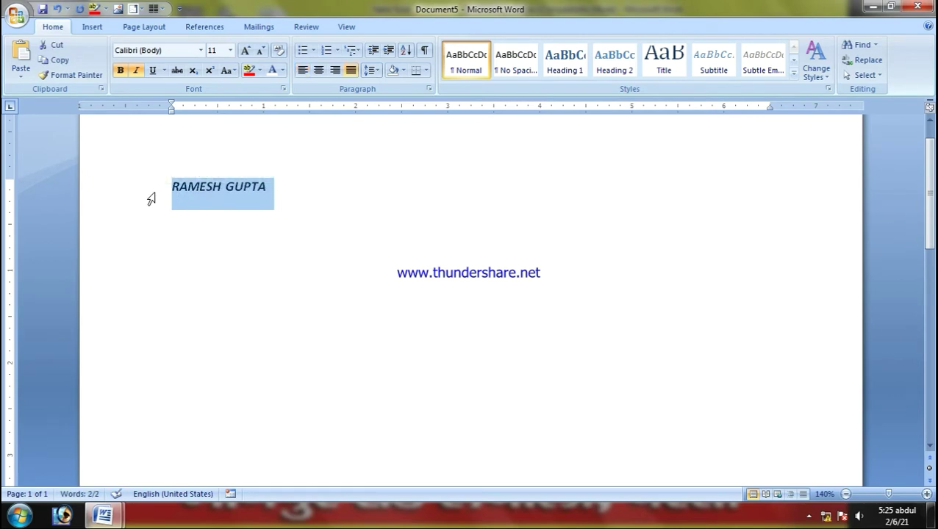
pyautogui.hotkey('ctrl', 'l')
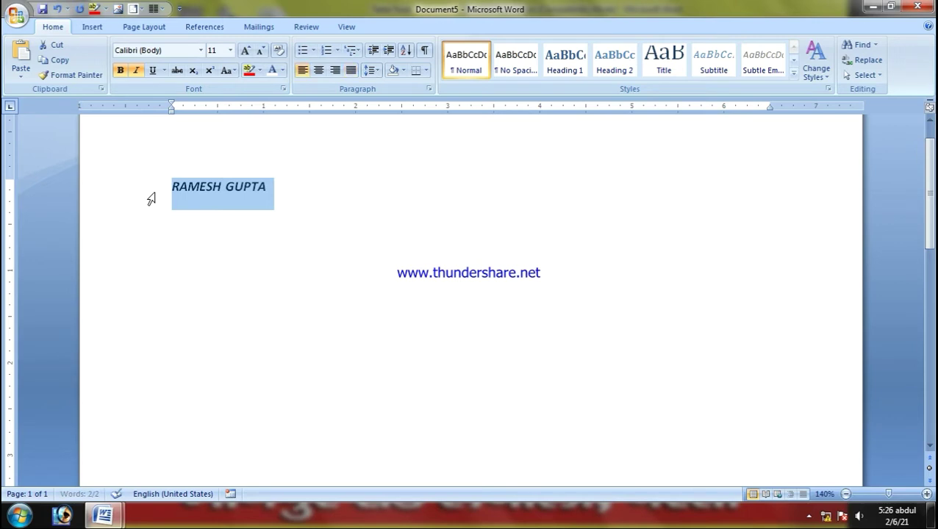
pyautogui.hotkey('ctrl', 'j')
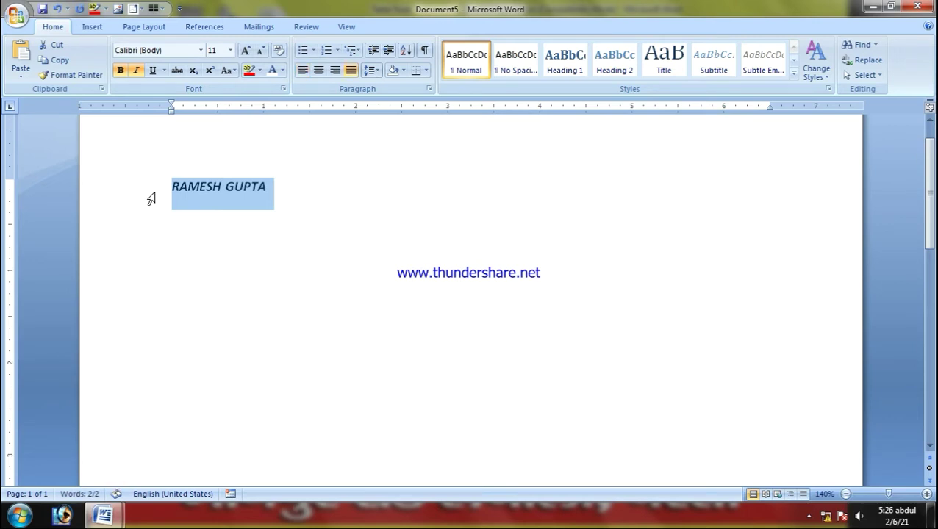
pyautogui.hotkey('ctrl', 'l')
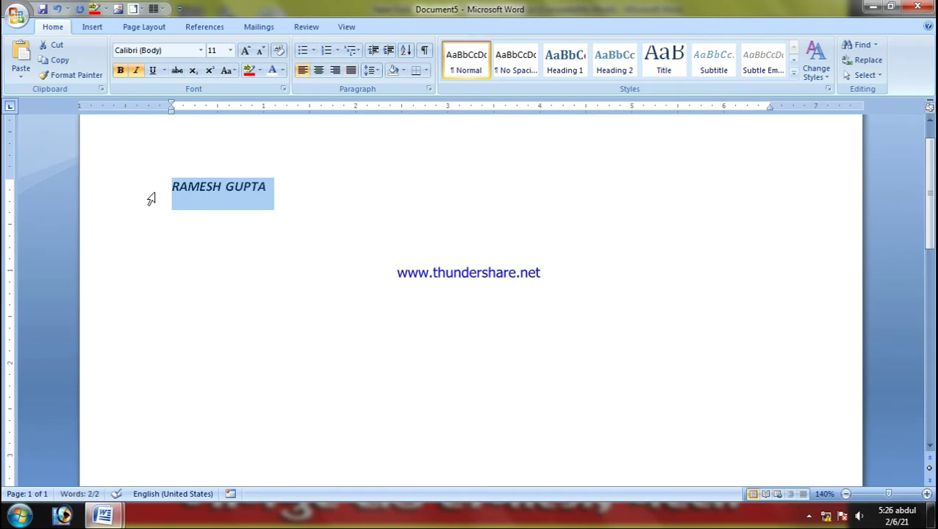
pyautogui.click(113, 514)
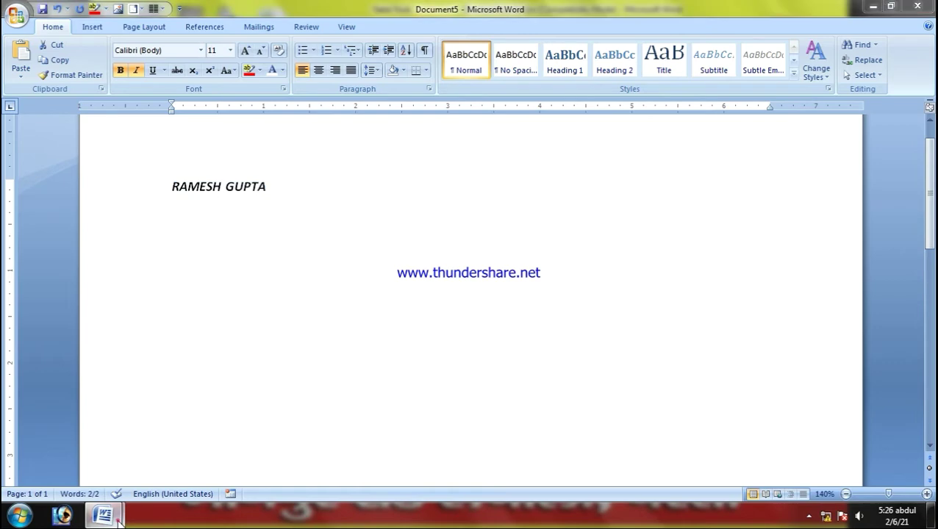
pyautogui.click(116, 453)
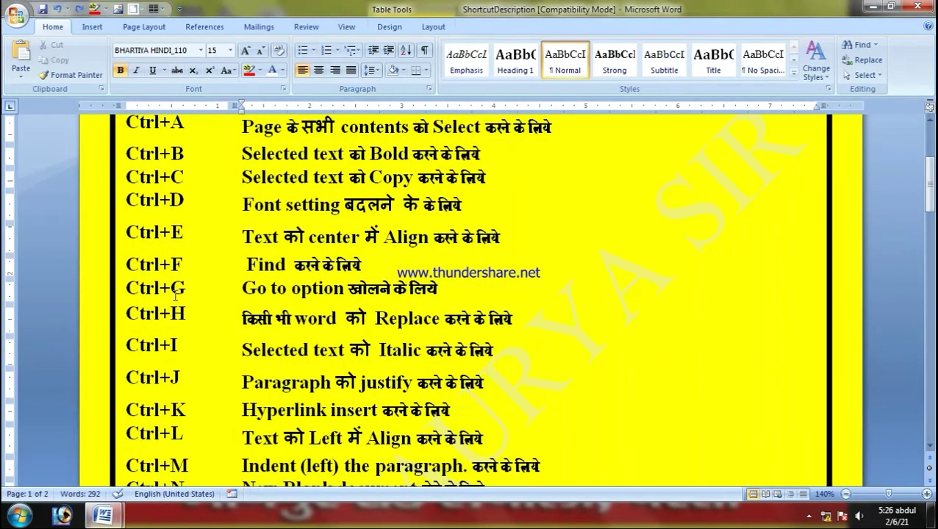
# Step: Scroll down the shortcut table, then return to Document5
pyautogui.scroll(-1, 175, 294)
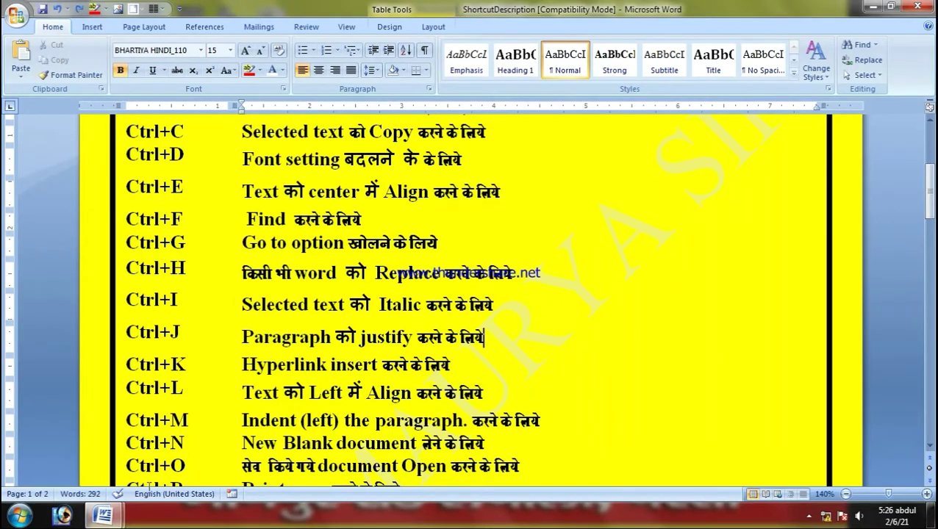
pyautogui.moveTo(103, 516)
pyautogui.click(224, 442)
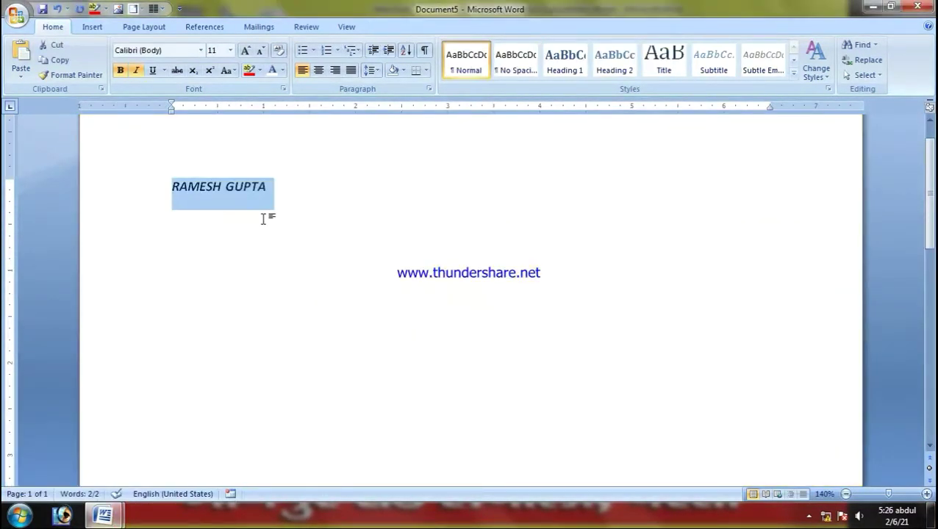
# Step: On a new line below the name, insert a hyperlink to C:\New folder (2) and select it
pyautogui.click(286, 205)
pyautogui.press('Return')
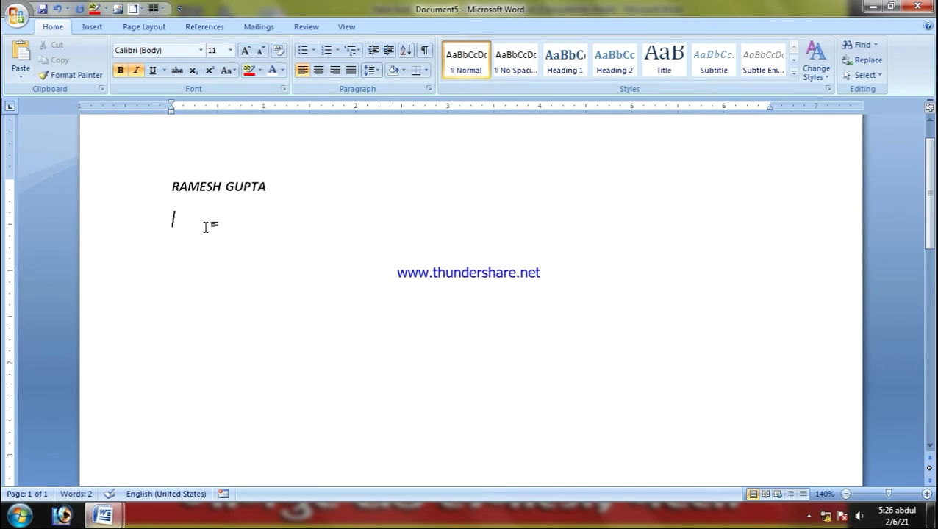
pyautogui.hotkey('ctrl', 'k')
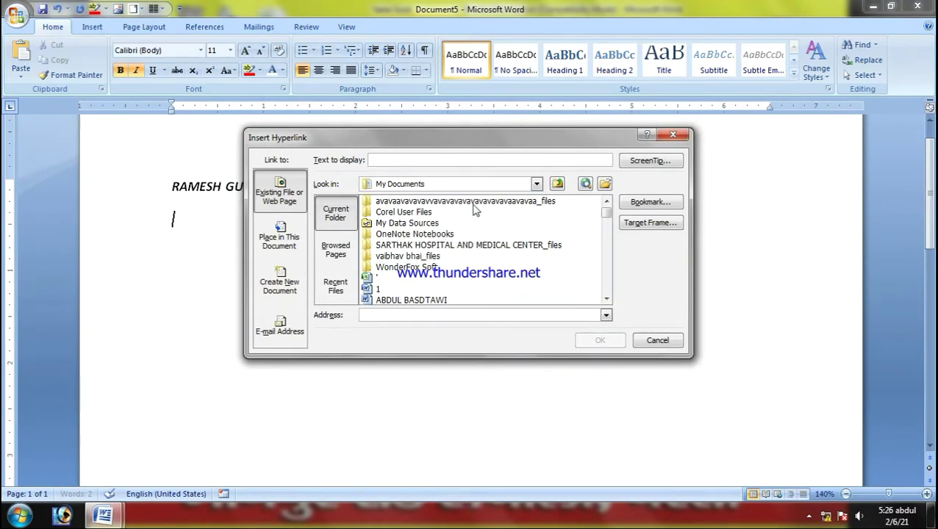
pyautogui.click(536, 184)
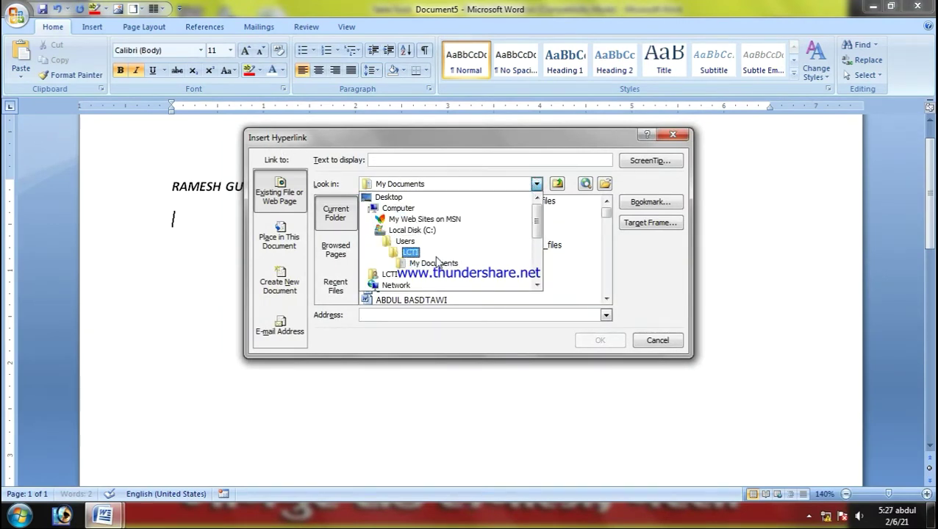
pyautogui.click(427, 242)
pyautogui.click(536, 184)
pyautogui.click(419, 234)
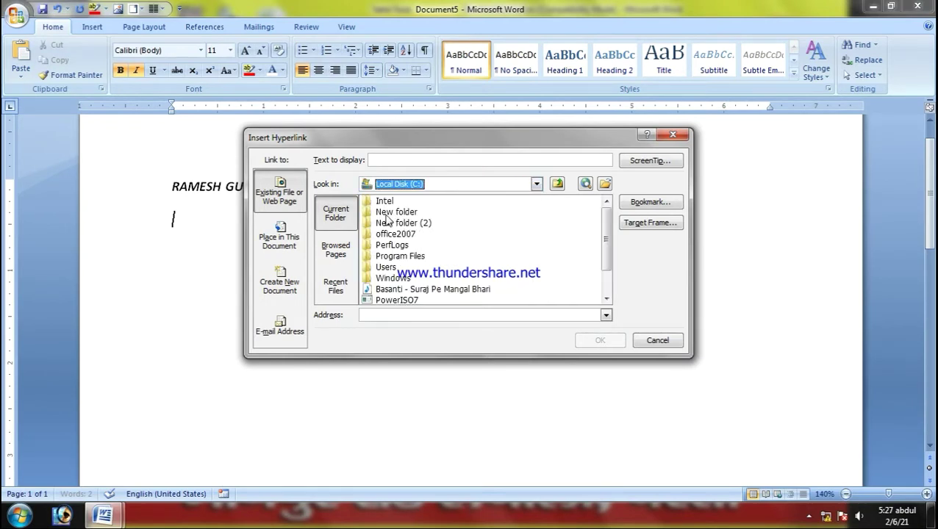
pyautogui.click(387, 212)
pyautogui.click(388, 223)
pyautogui.click(605, 342)
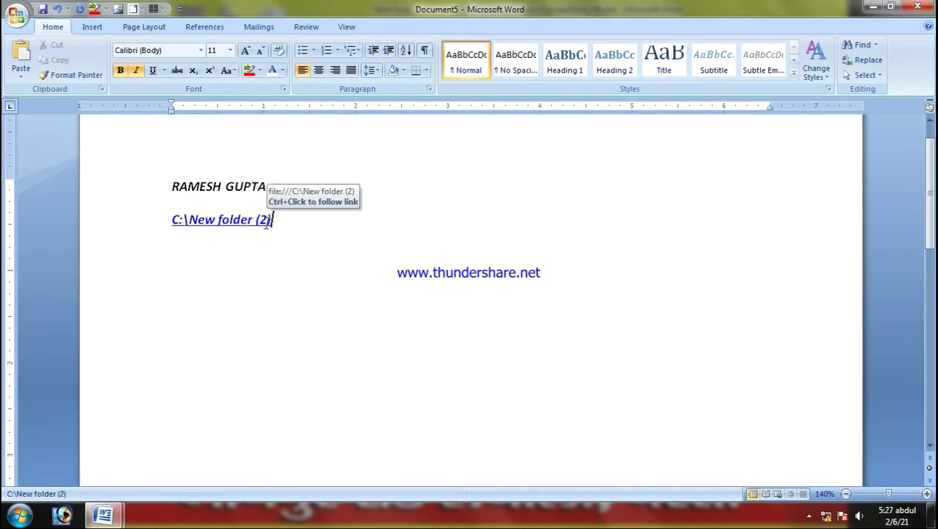
pyautogui.moveTo(271, 218); pyautogui.dragTo(167, 230)
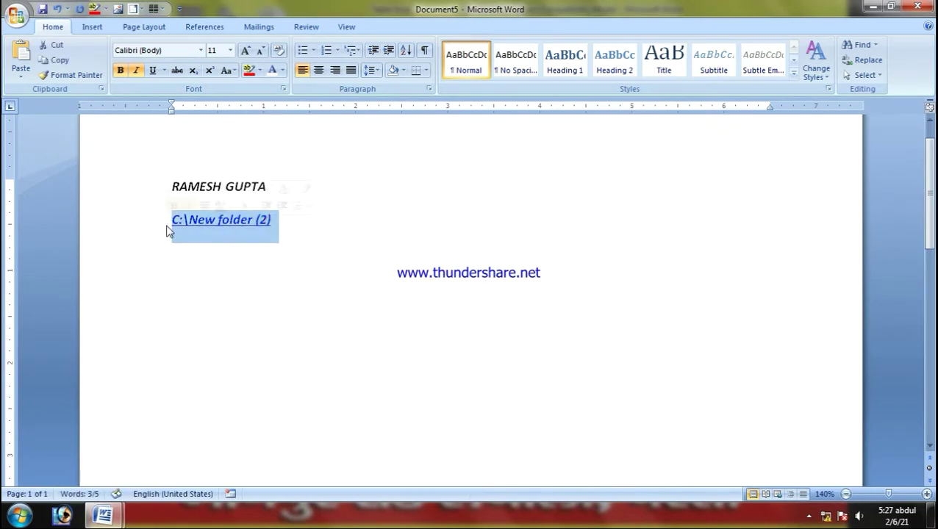
# Step: Delete the folder link and browse the Insert Hyperlink dialog to Local Disk (C:) \ New folder (2)
pyautogui.press('Delete')
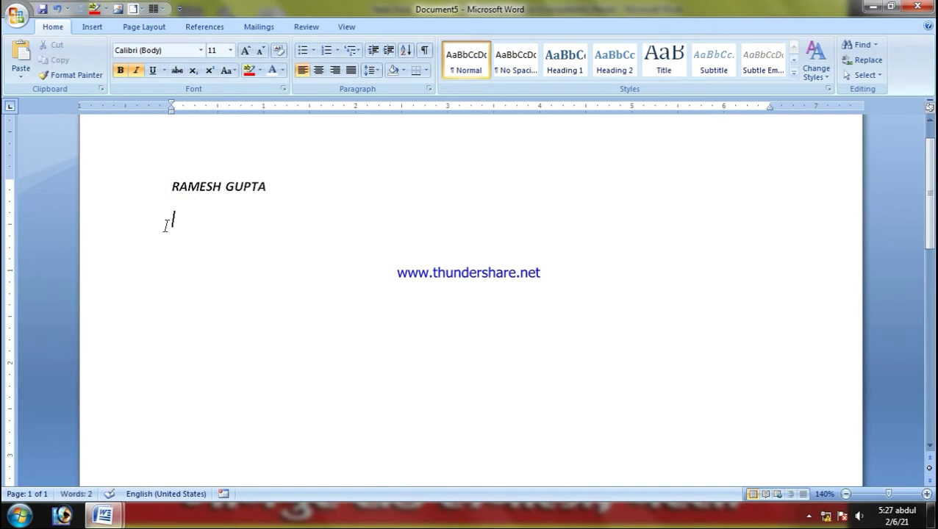
pyautogui.hotkey('ctrl', 'k')
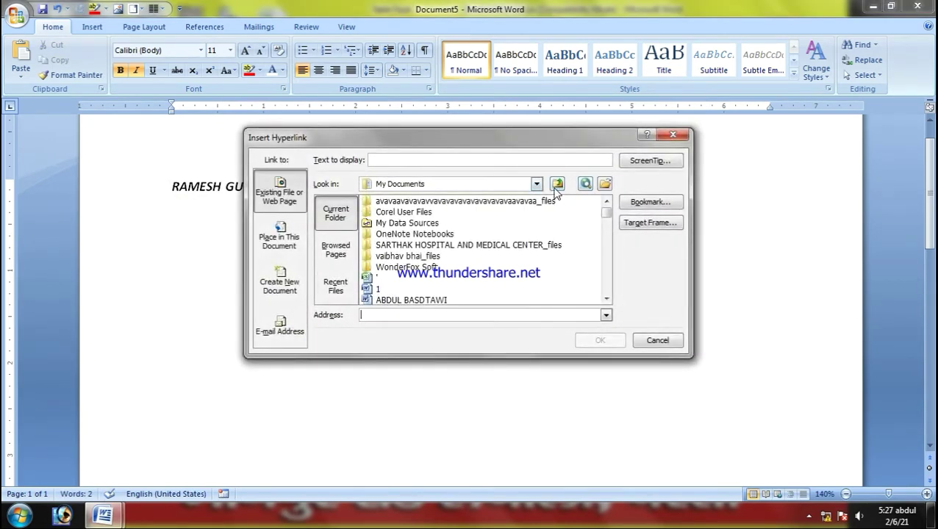
pyautogui.click(535, 185)
pyautogui.click(413, 230)
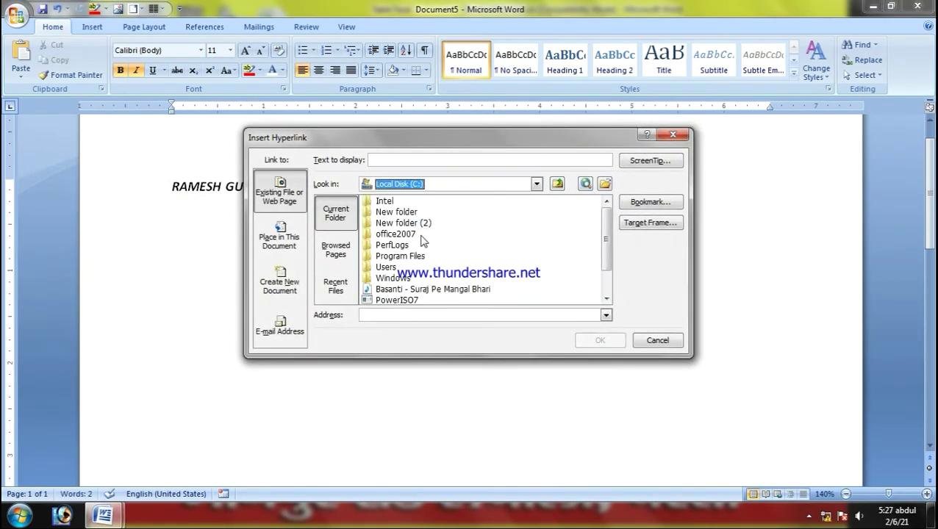
pyautogui.click(404, 223)
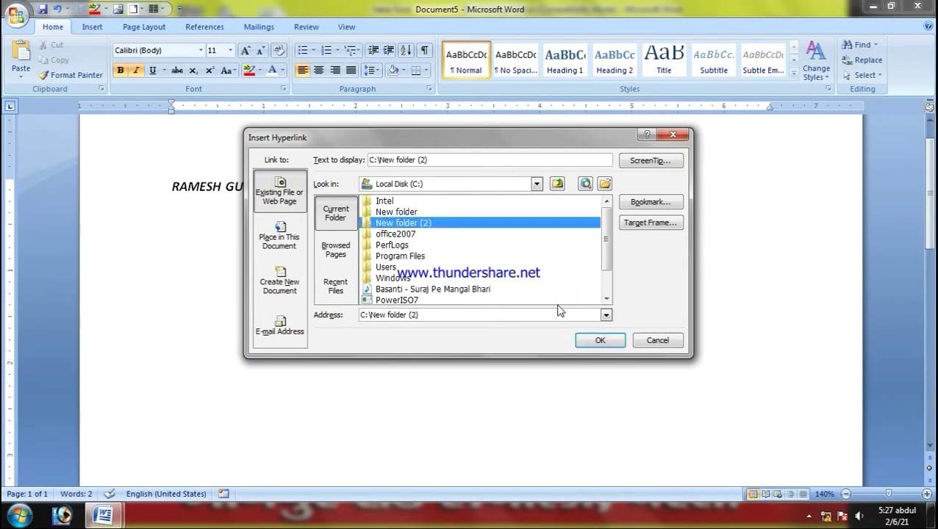
pyautogui.click(411, 213)
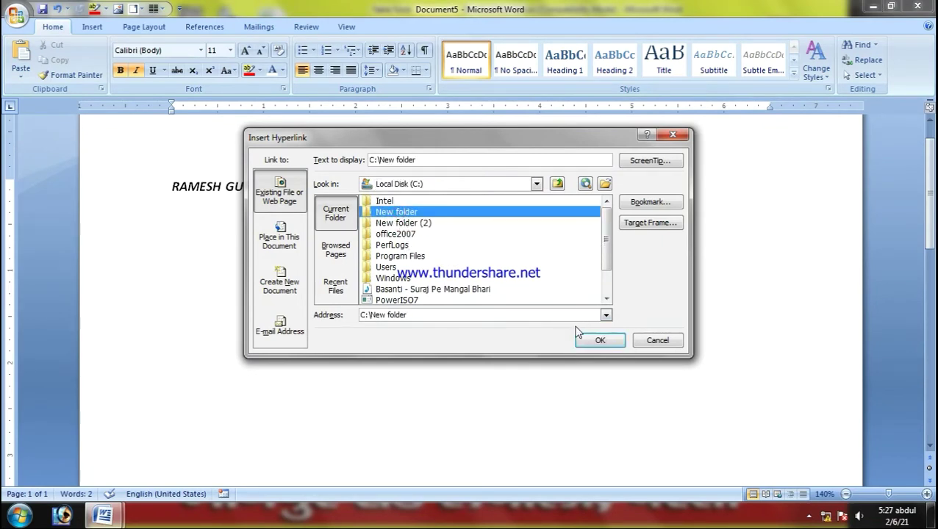
pyautogui.click(422, 223)
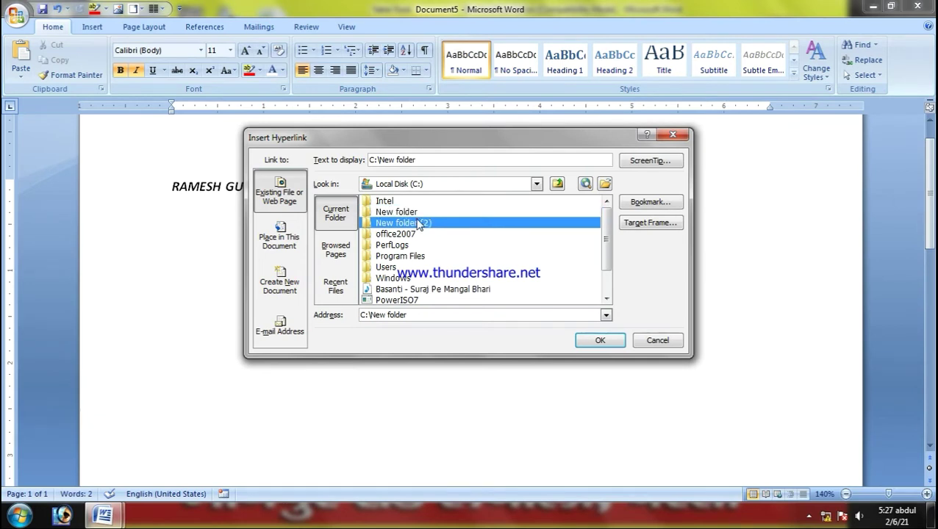
# Step: Open New folder (2) and insert a hyperlink to bhitehara.xlsx
pyautogui.click(415, 291)
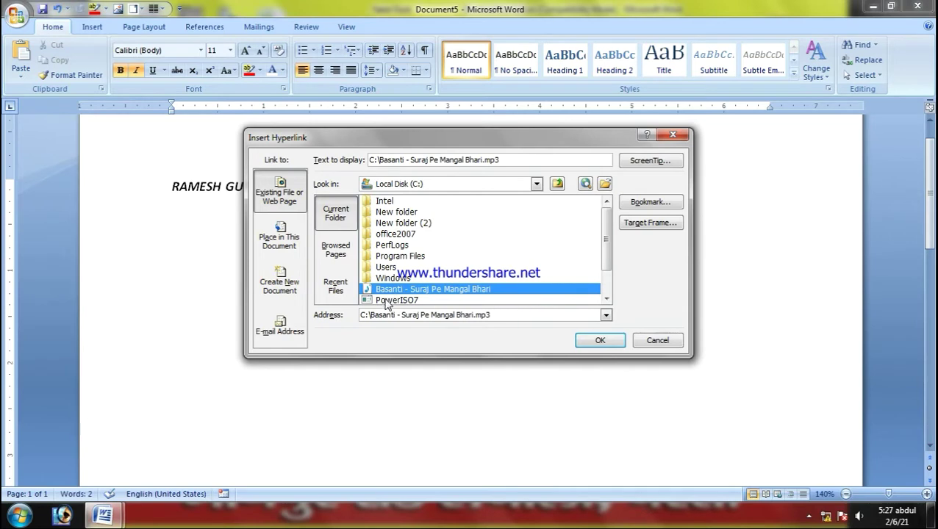
pyautogui.moveTo(602, 243)
pyautogui.mouseDown()
pyautogui.moveTo(601, 273)
pyautogui.moveTo(602, 244)
pyautogui.mouseUp()
pyautogui.click(395, 228)
pyautogui.doubleClick(395, 228)
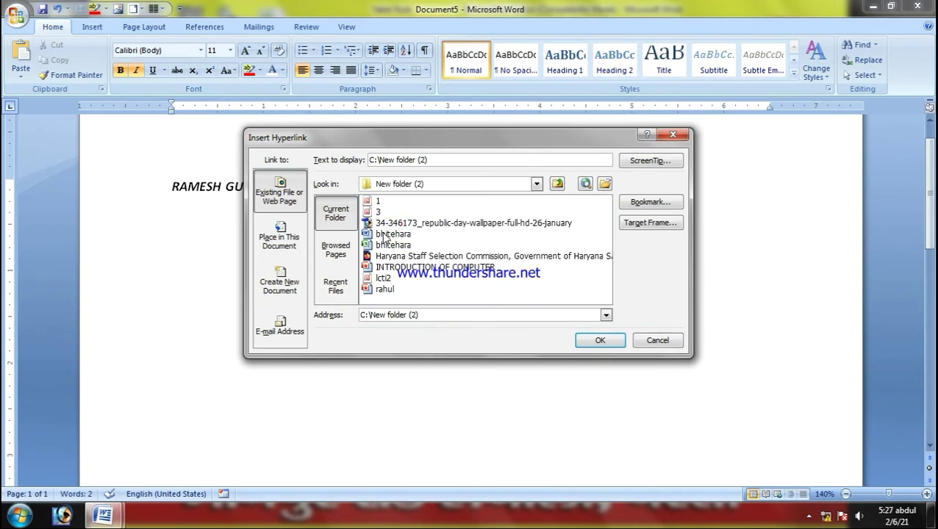
pyautogui.click(389, 278)
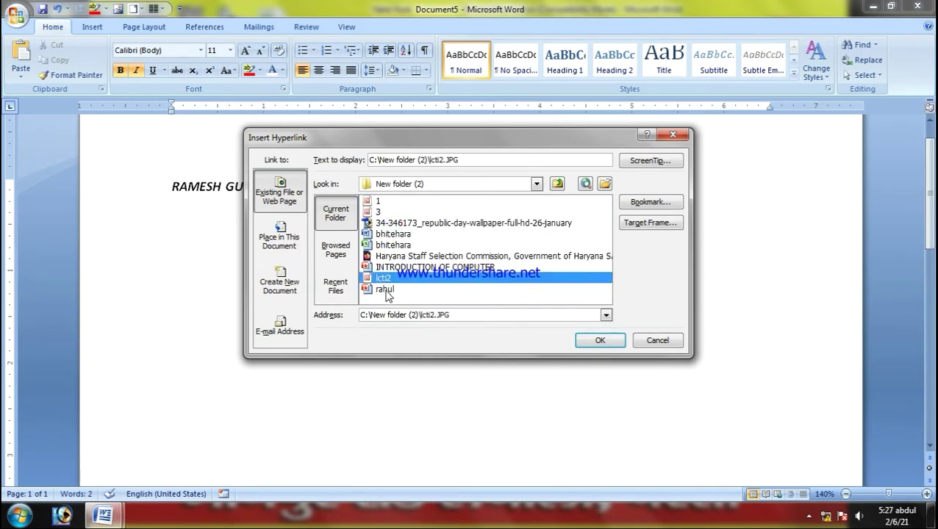
pyautogui.click(385, 289)
pyautogui.click(383, 223)
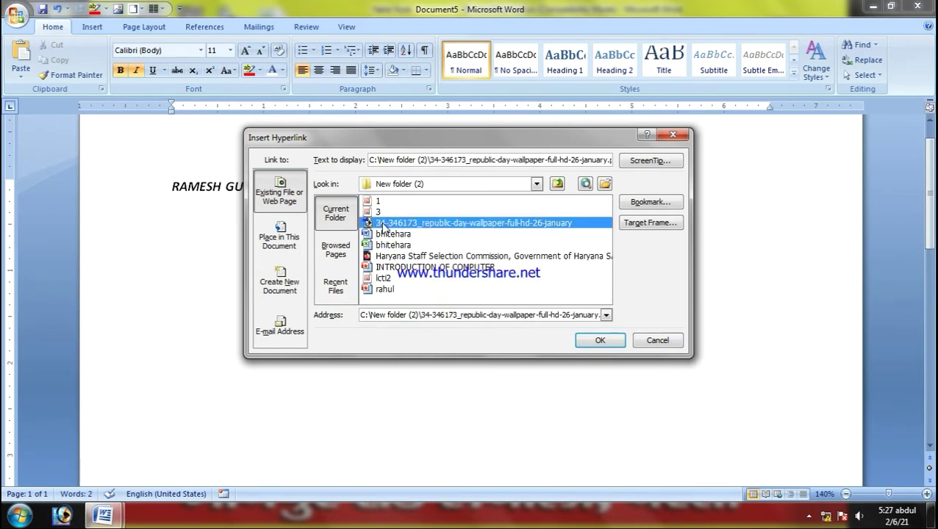
pyautogui.click(395, 248)
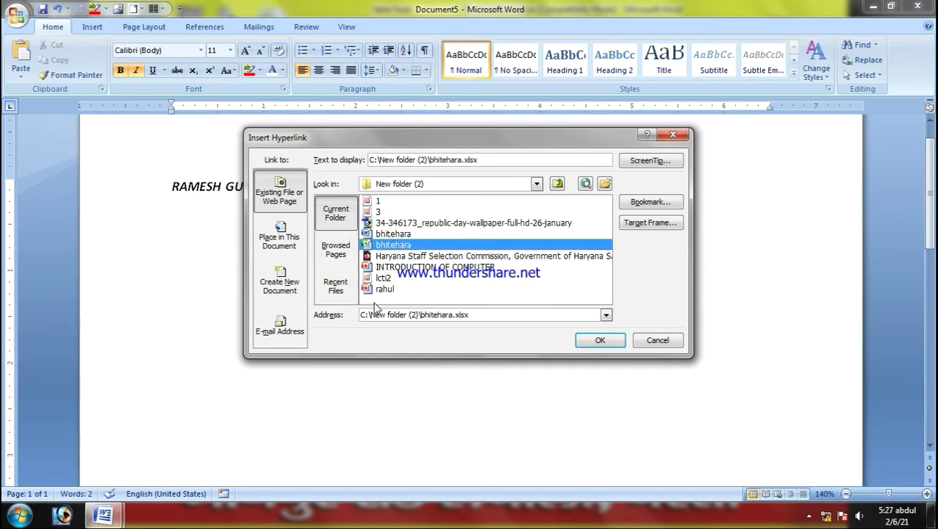
pyautogui.click(581, 340)
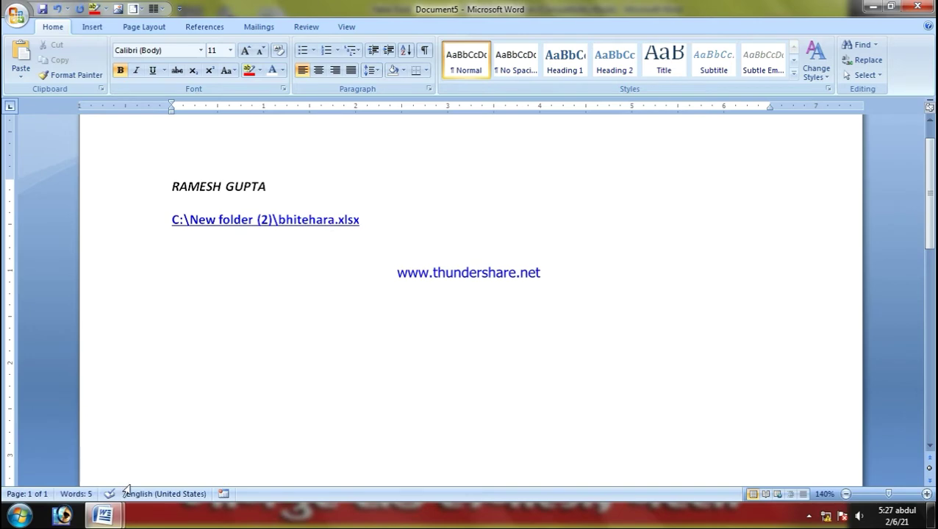
# Step: Return to the ShortcutDescription sheet and scroll to the Ctrl+E through Ctrl+Q rows
pyautogui.moveTo(115, 519)
pyautogui.click(105, 462)
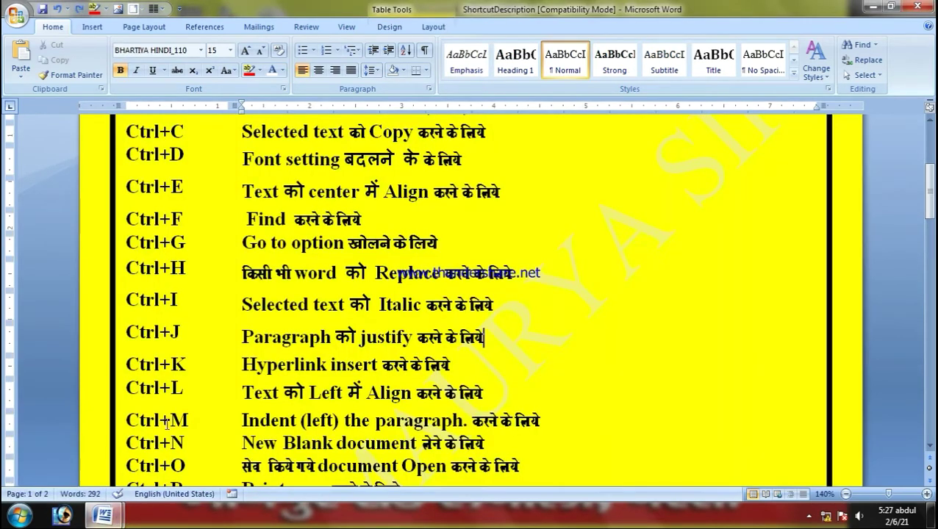
pyautogui.scroll(-1, 226, 401)
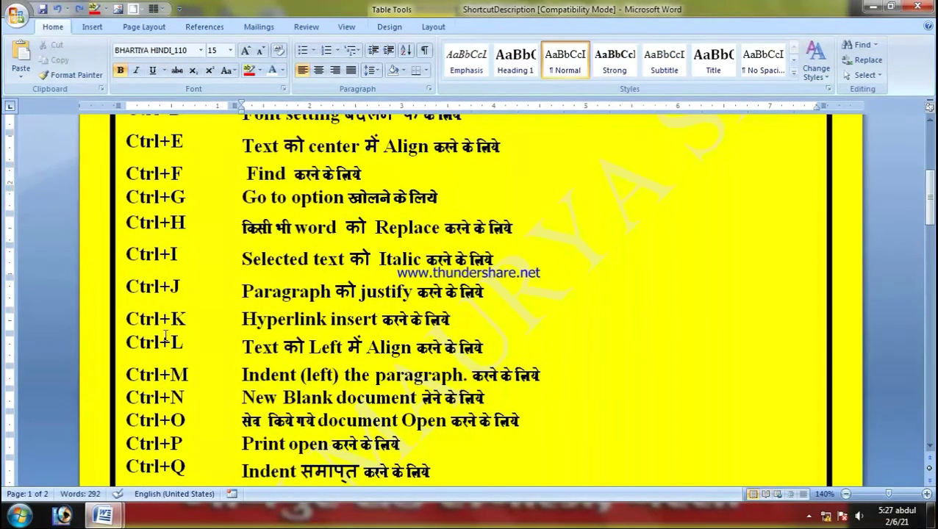
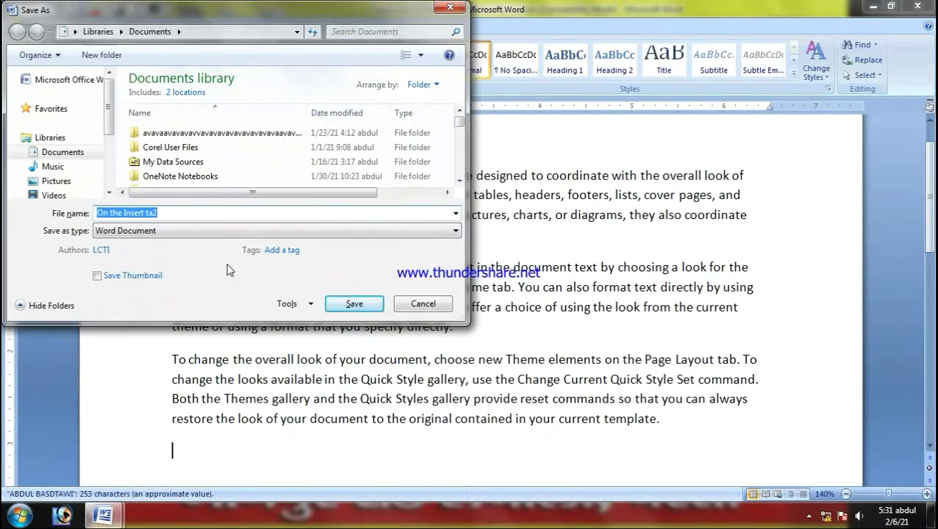
# Step: Save the sample paragraphs document as KEYBOARD SHORT in the Documents library
pyautogui.write('KE')
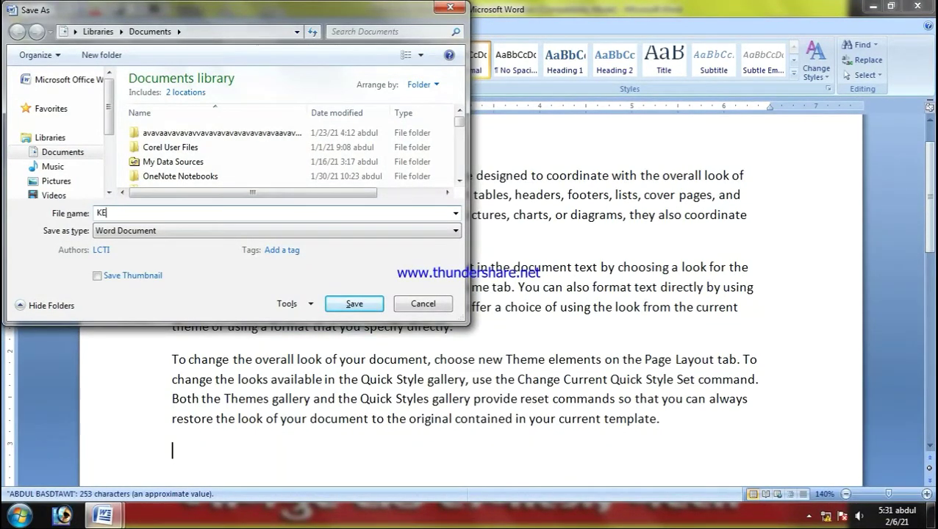
pyautogui.write('YBOARD SHORT')
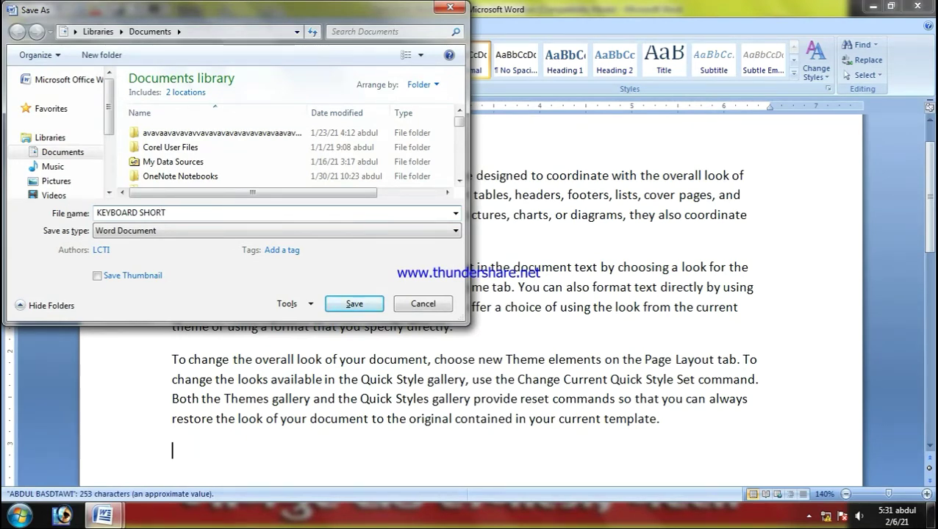
pyautogui.press('Return')
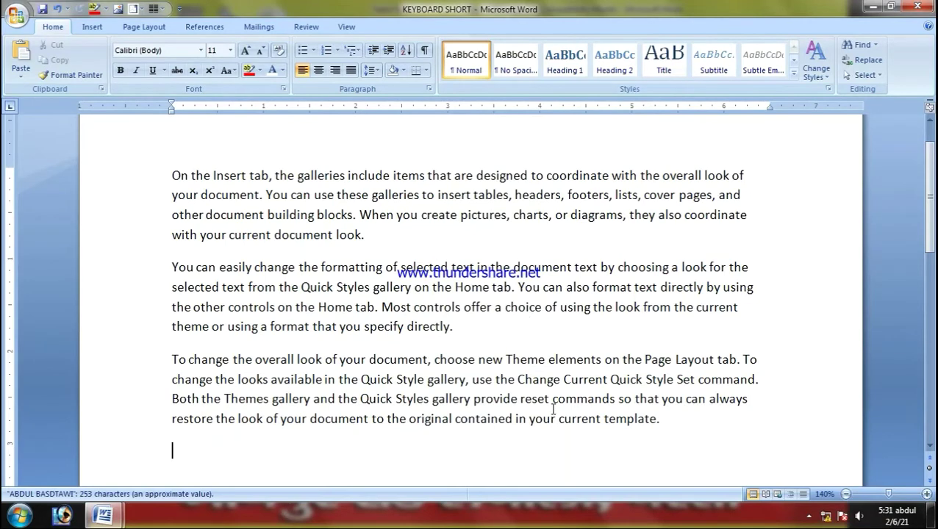
# Step: Glance at the ShortcutDescription sheet, then place the cursor before KEYBOARD SHORT's first paragraph
pyautogui.moveTo(103, 514)
pyautogui.click(91, 451)
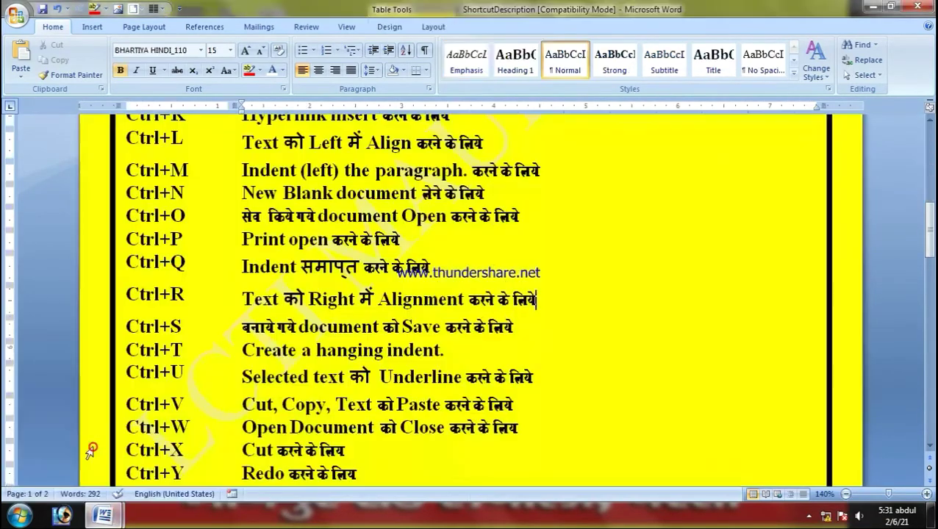
pyautogui.scroll(-1, 145, 415)
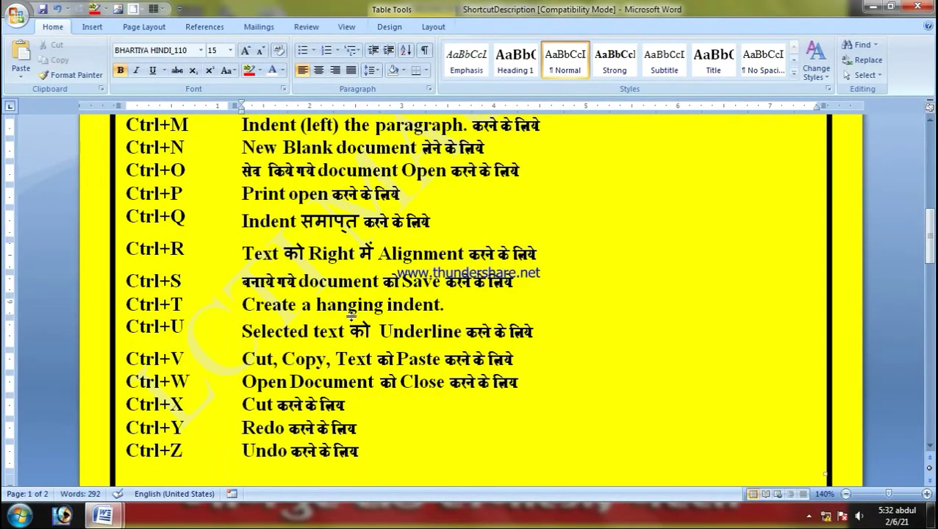
pyautogui.moveTo(103, 515)
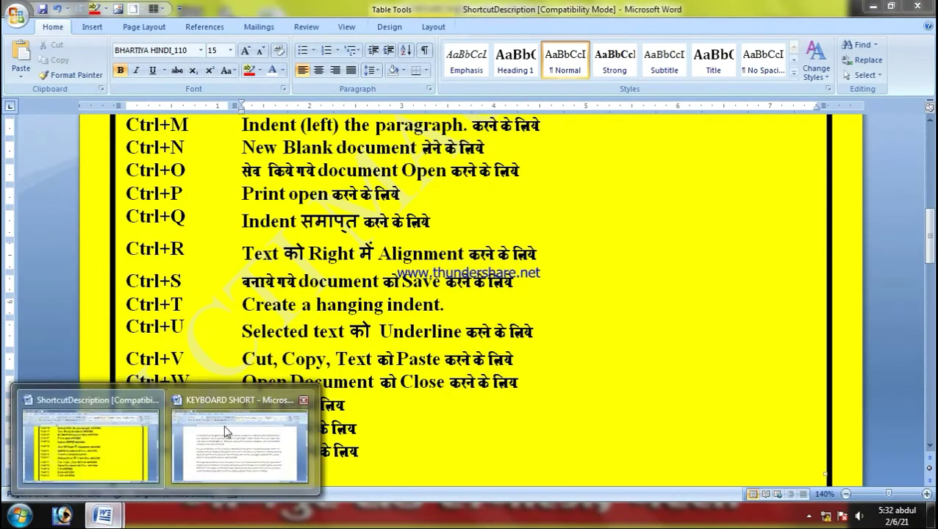
pyautogui.click(226, 432)
pyautogui.click(158, 171)
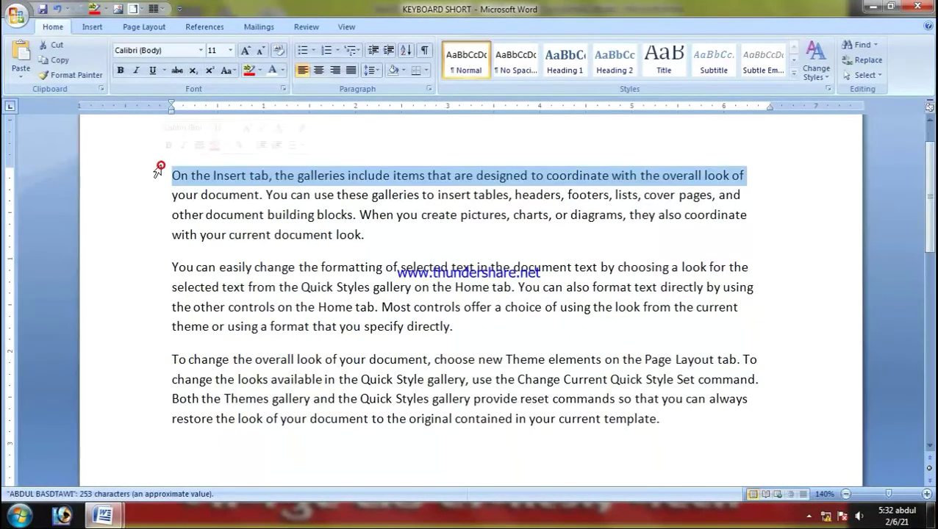
pyautogui.click(171, 177)
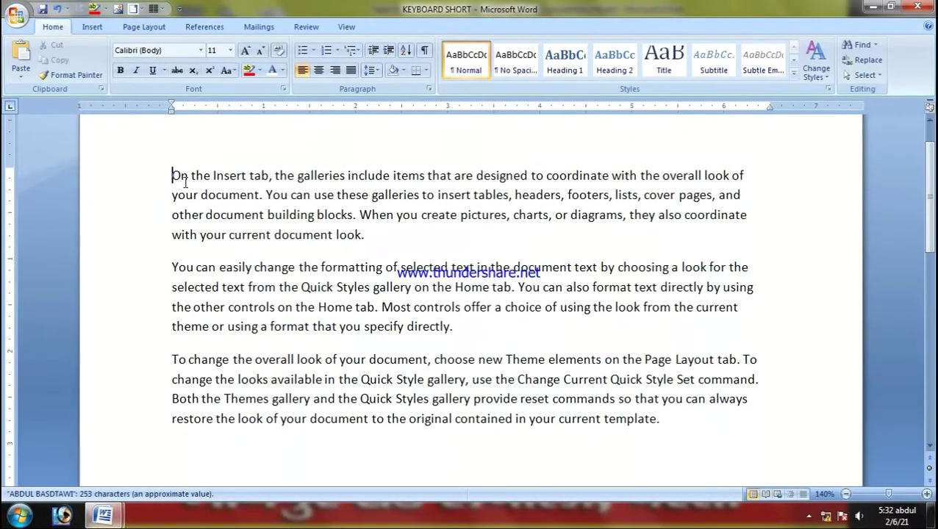
# Step: Give the first paragraph a hanging indent with Ctrl+T three times, then indent it with Ctrl+M
pyautogui.hotkey('ctrl', 't')
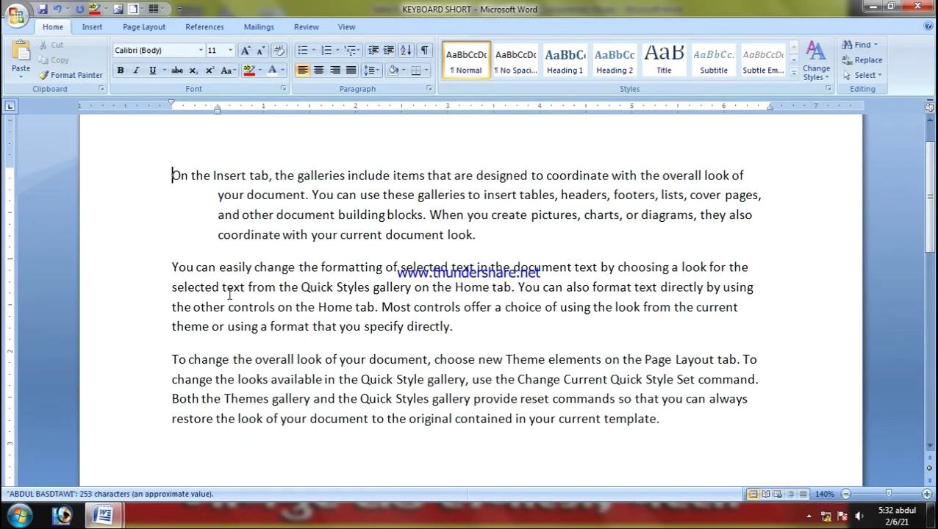
pyautogui.hotkey('ctrl', 't')
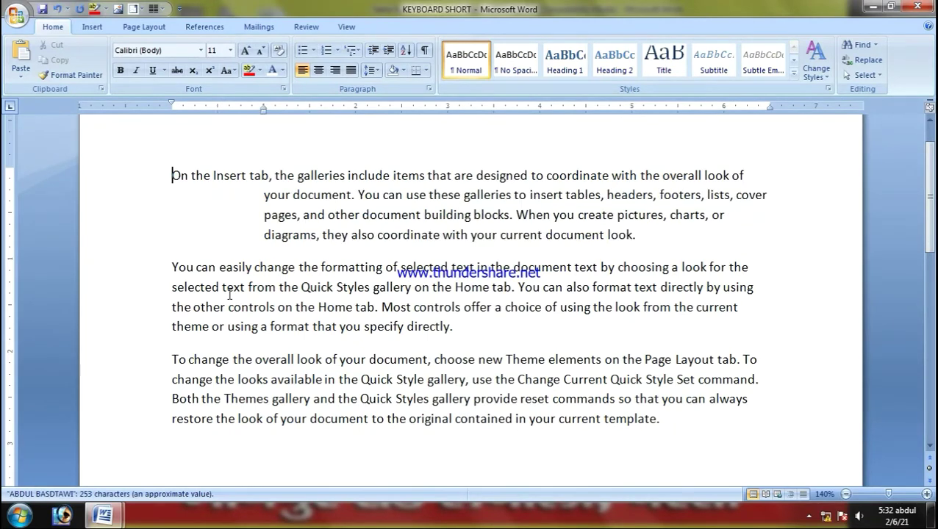
pyautogui.hotkey('ctrl', 't')
pyautogui.hotkey('ctrl', 't')
pyautogui.hotkey('ctrl', 't')
pyautogui.hotkey('ctrl', 't')
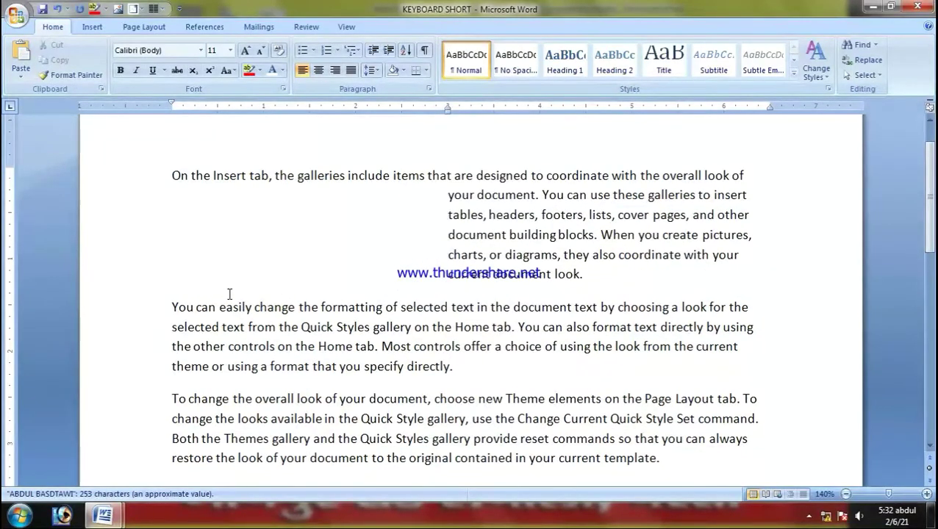
pyautogui.hotkey('ctrl', 'm')
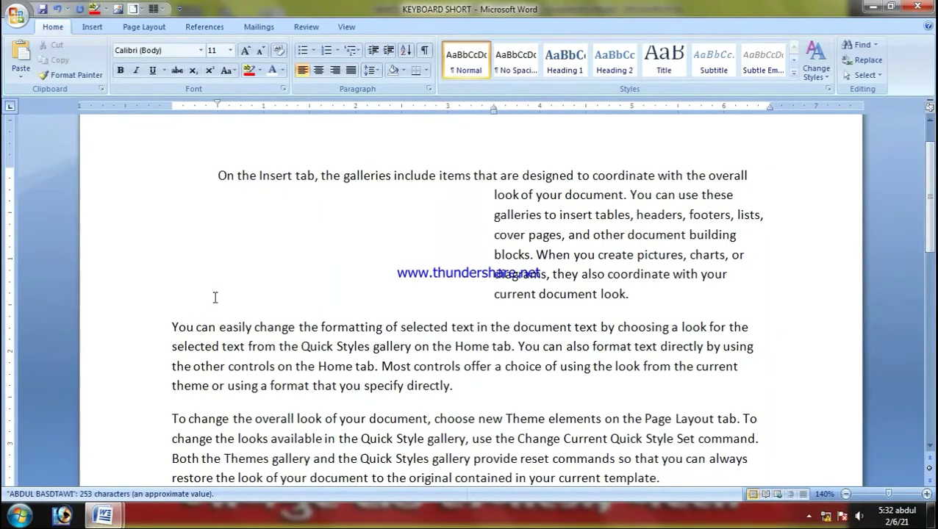
pyautogui.click(103, 517)
pyautogui.click(105, 465)
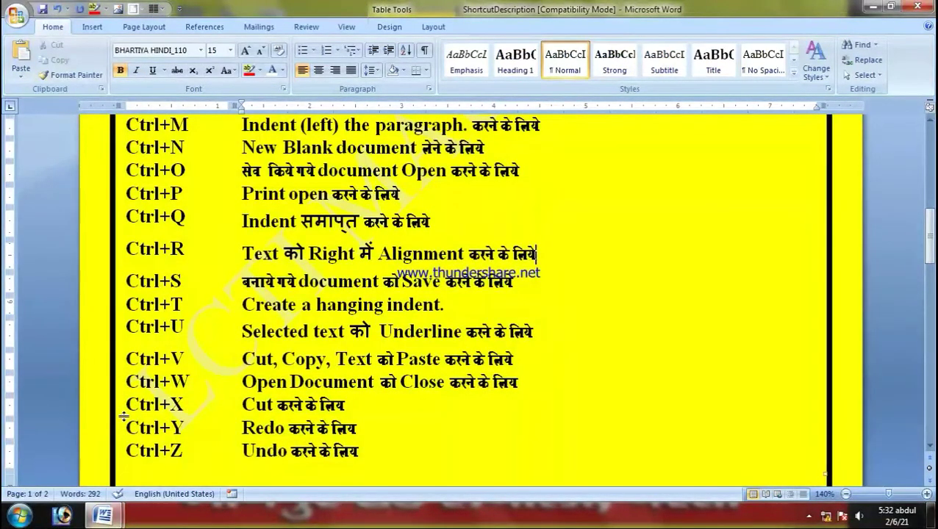
# Step: Underline the entire Ctrl+U row of the shortcut reference table with Ctrl+U
pyautogui.moveTo(128, 334); pyautogui.dragTo(316, 338)
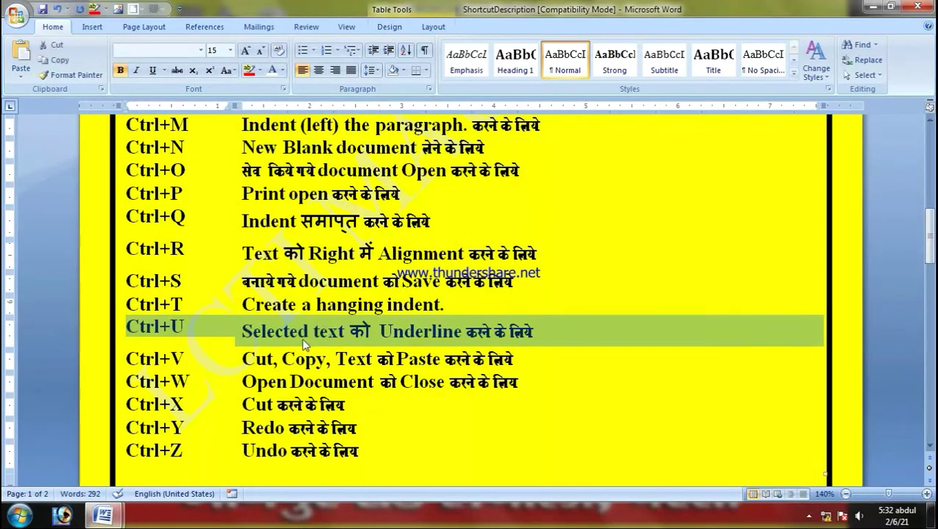
pyautogui.click(283, 339)
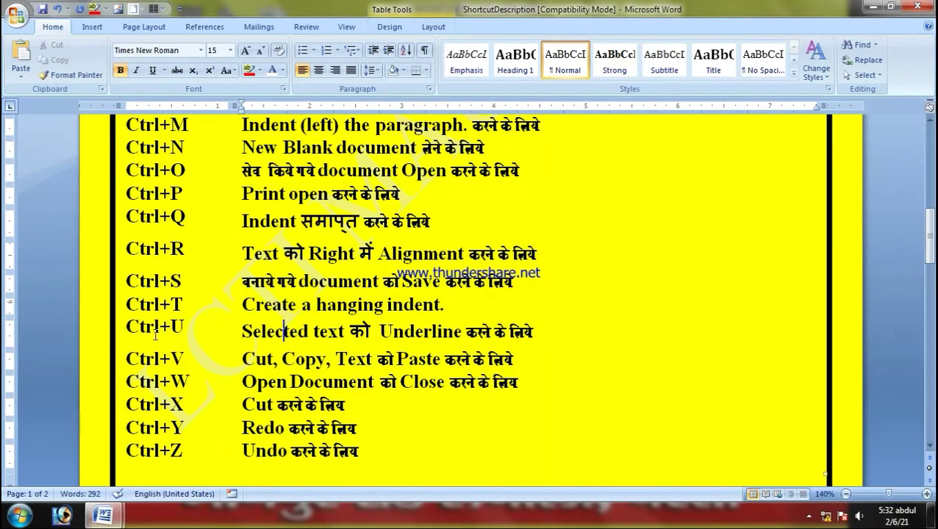
pyautogui.click(126, 325)
pyautogui.moveTo(127, 325); pyautogui.dragTo(286, 327)
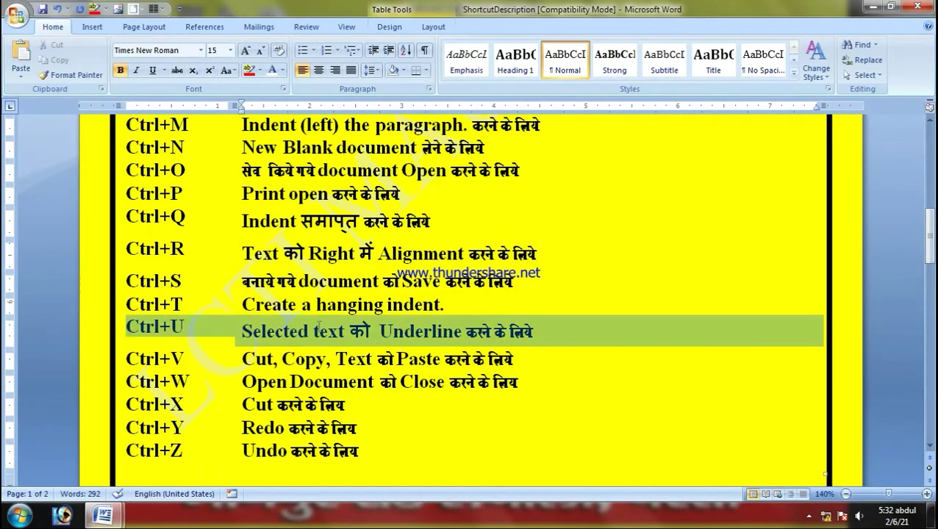
pyautogui.moveTo(487, 328); pyautogui.dragTo(490, 329)
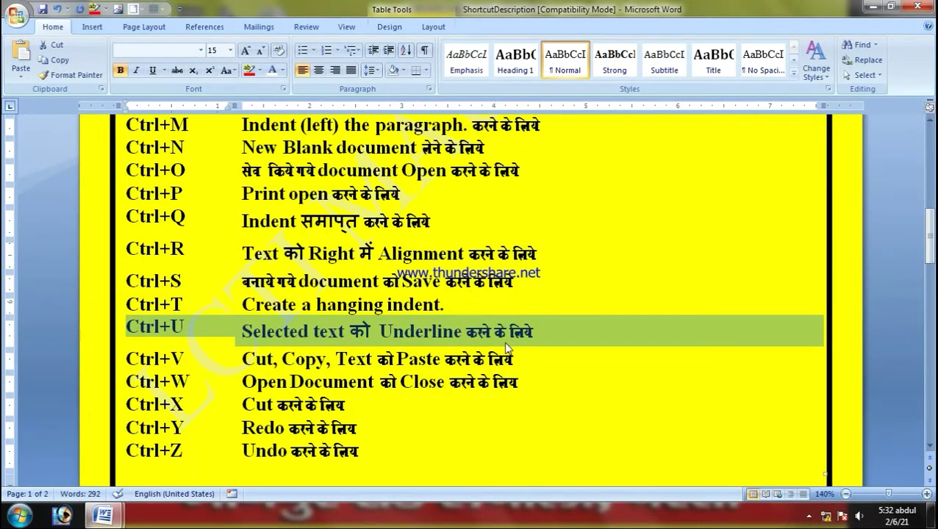
pyautogui.hotkey('ctrl', 'u')
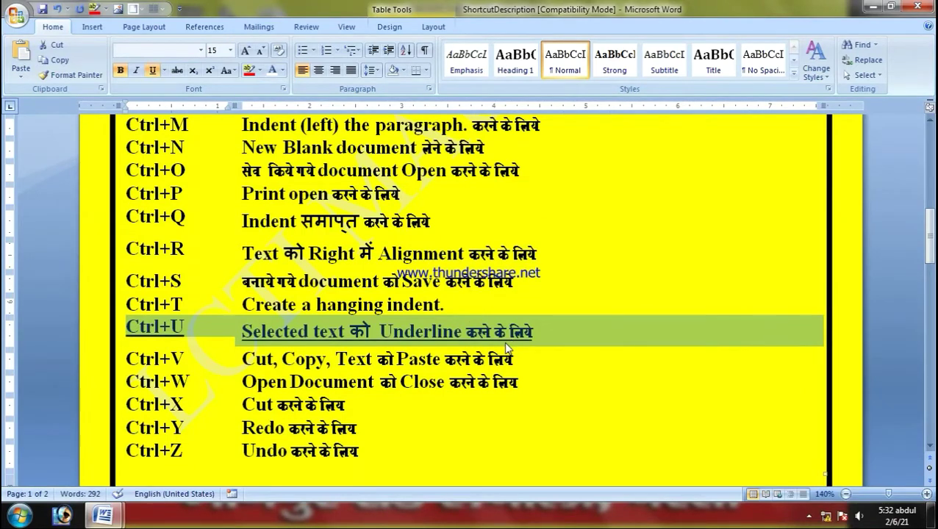
pyautogui.click(590, 328)
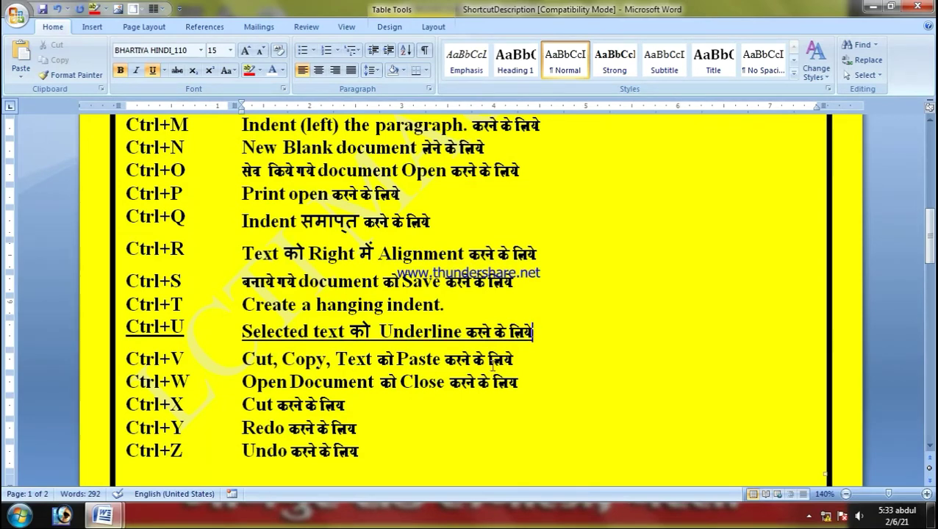
# Step: Start a new blank document, Document7, with Ctrl+N
pyautogui.scroll(-5, 353, 374)
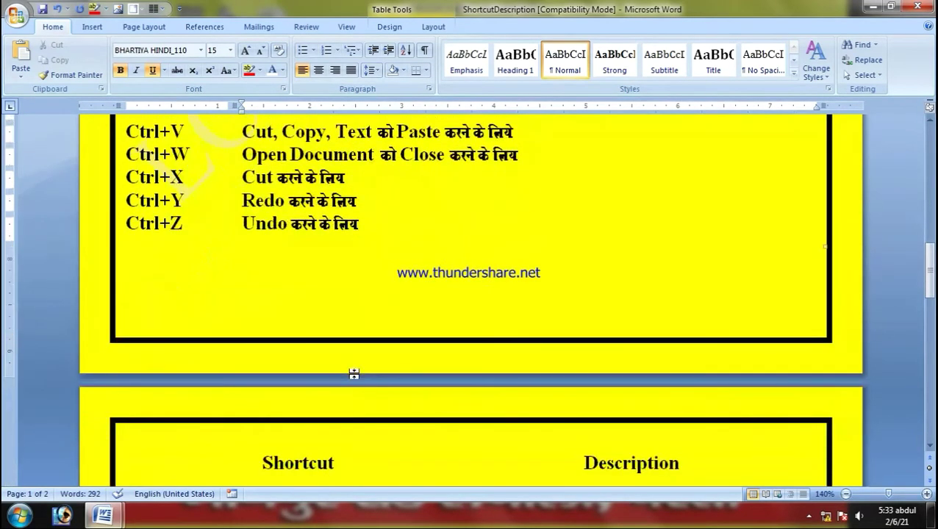
pyautogui.scroll(-9, 353, 374)
pyautogui.scroll(9, 354, 374)
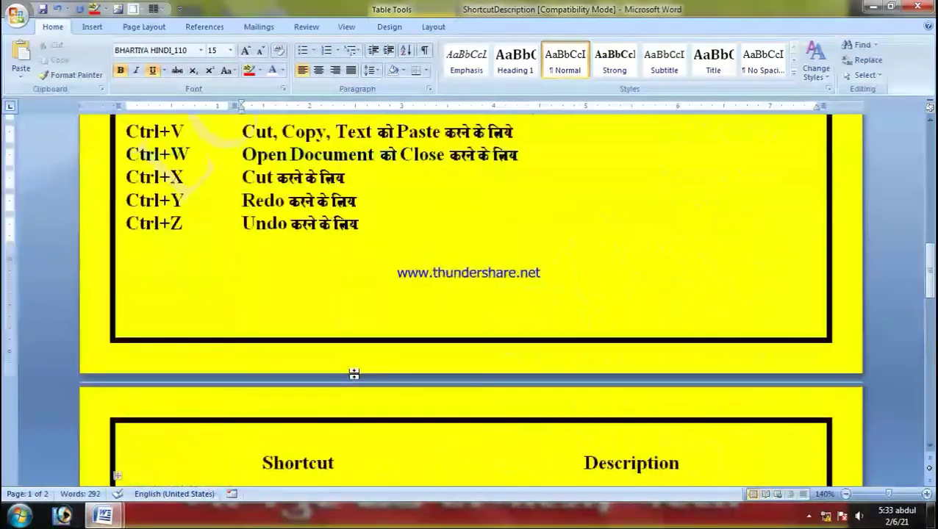
pyautogui.scroll(6, 354, 374)
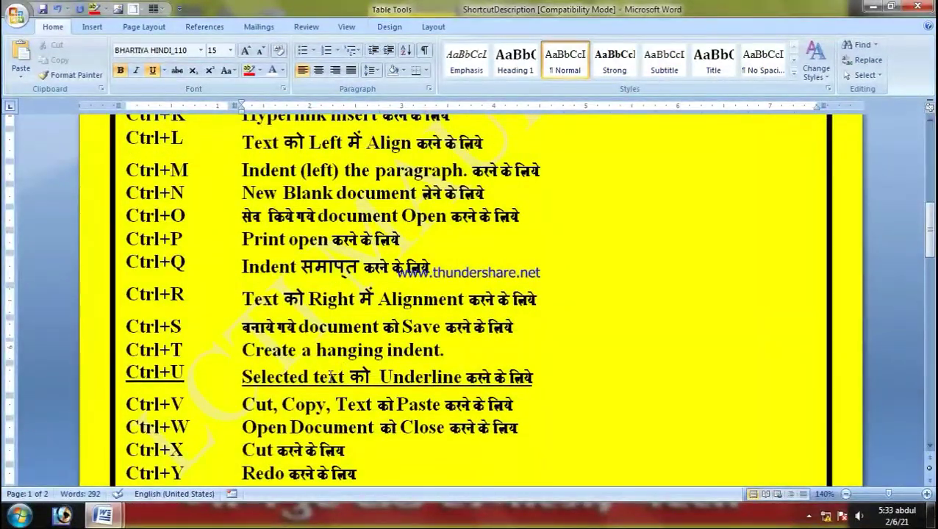
pyautogui.hotkey('ctrl', 'n')
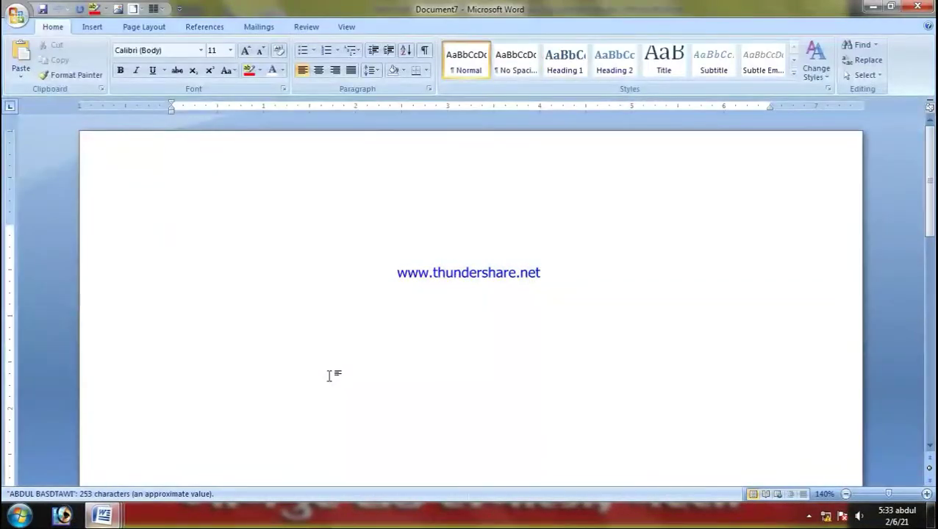
# Step: Type a line with the institute name LCTI and the teacher's name on the blank page
pyautogui.doubleClick(183, 232)
pyautogui.write('RAME')
pyautogui.write('S')
pyautogui.press('BackSpace')
pyautogui.press('BackSpace')
pyautogui.press('BackSpace')
pyautogui.press('BackSpace')
pyautogui.press('BackSpace')
pyautogui.write('LCTI N')
pyautogui.press('BackSpace')
pyautogui.press('BackSpace')
pyautogui.write('MAURYA SIR')
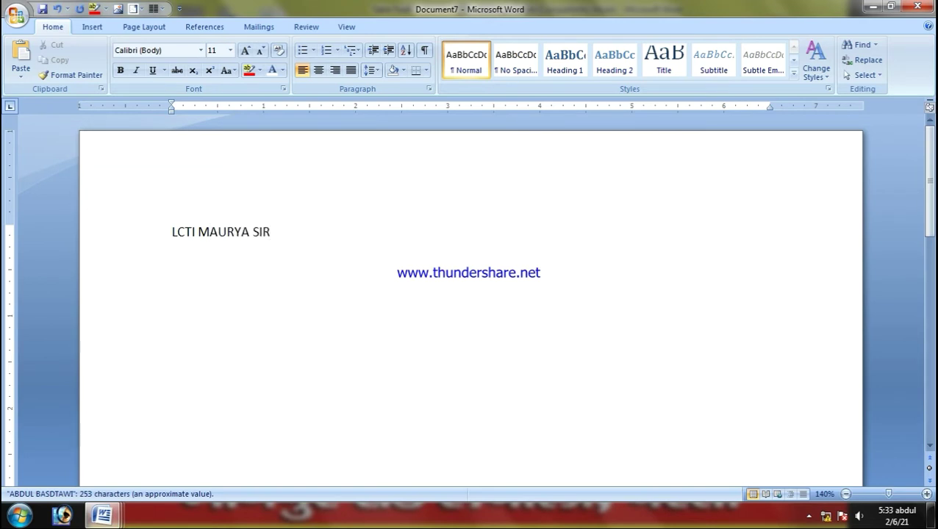
# Step: Copy the name line, paste it eight times on new lines, then close KEYBOARD SHORT
pyautogui.tripleClick(182, 231)
pyautogui.hotkey('ctrl', 'c')
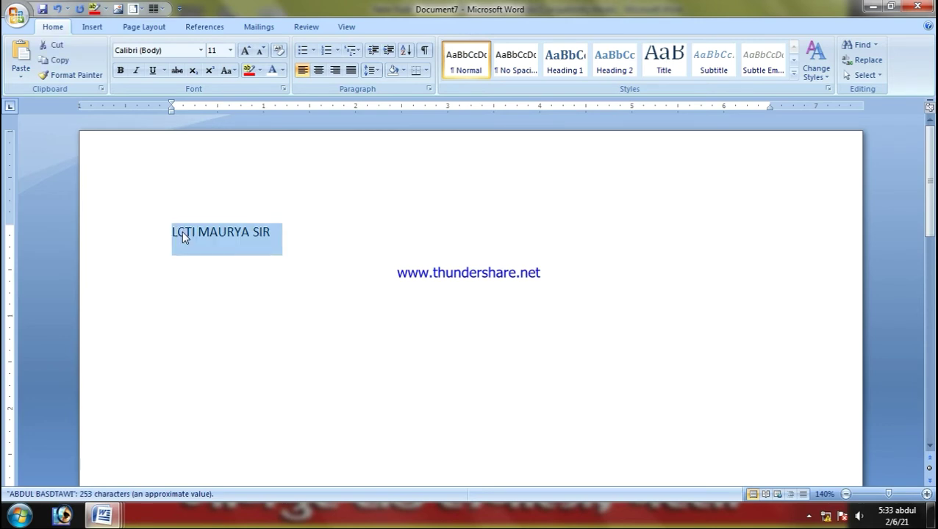
pyautogui.press('End')
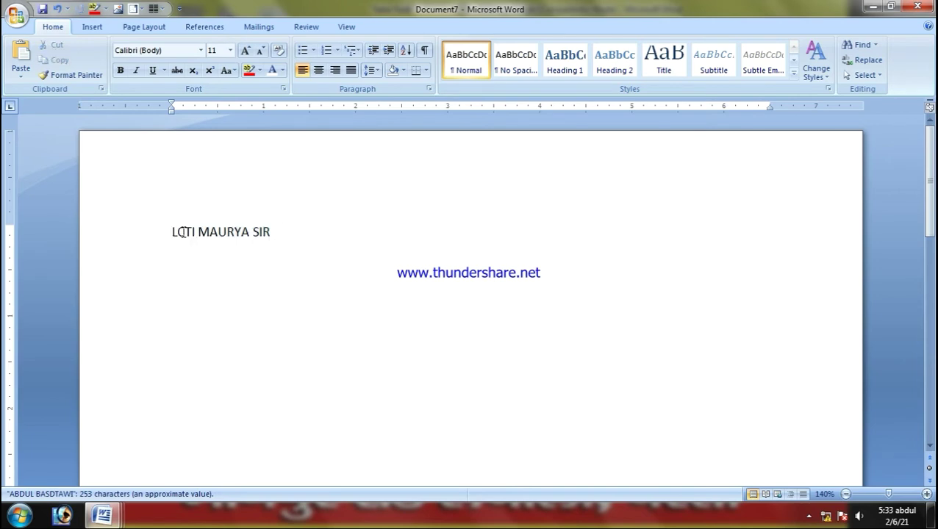
pyautogui.hotkey('ctrl', 'v')
pyautogui.press('Return')
pyautogui.hotkey('ctrl', 'v')
pyautogui.press('Return')
pyautogui.hotkey('ctrl', 'v')
pyautogui.press('Return')
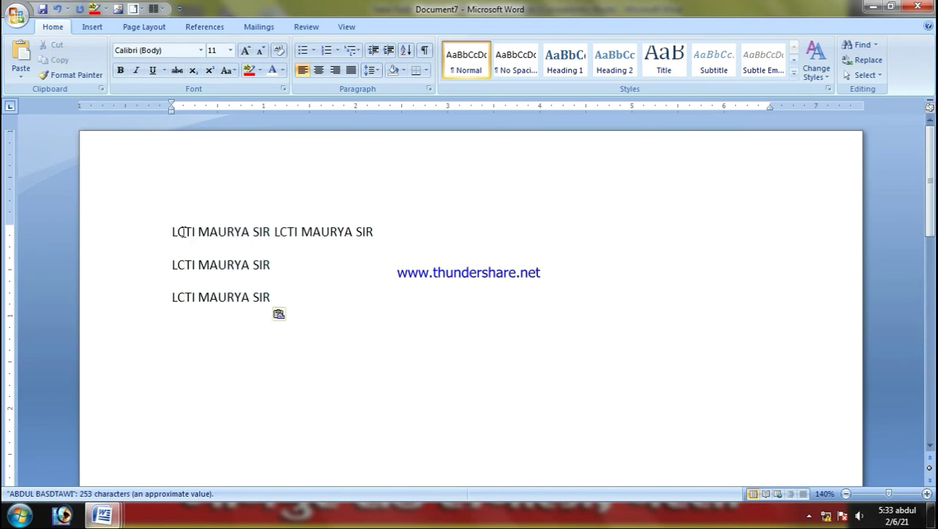
pyautogui.hotkey('ctrl', 'v')
pyautogui.press('Return')
pyautogui.hotkey('ctrl', 'v')
pyautogui.press('Return')
pyautogui.hotkey('ctrl', 'v')
pyautogui.press('Return')
pyautogui.hotkey('ctrl', 'v')
pyautogui.press('Return')
pyautogui.hotkey('ctrl', 'v')
pyautogui.press('Return')
pyautogui.hotkey('ctrl', 'v')
pyautogui.press('Return')
pyautogui.hotkey('ctrl', 'v')
pyautogui.press('Return')
pyautogui.hotkey('ctrl', 'v')
pyautogui.press('Return')
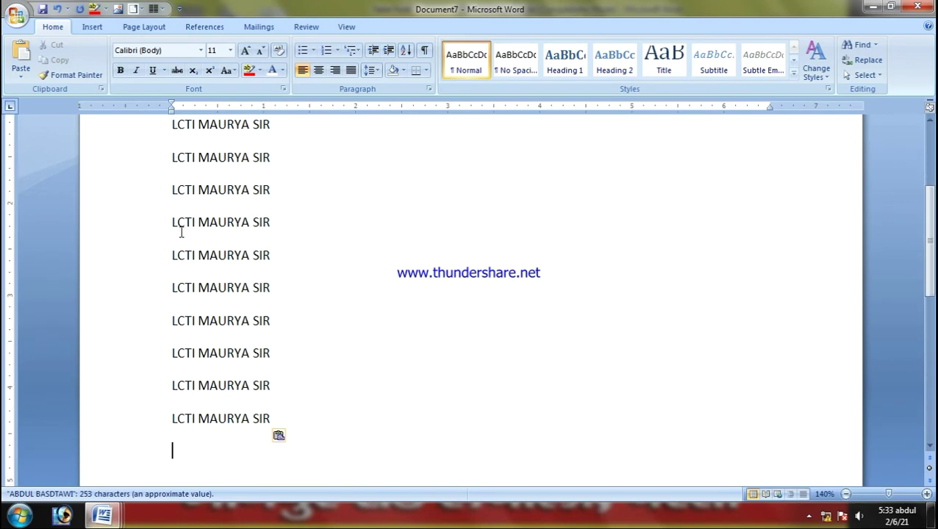
pyautogui.moveTo(119, 514)
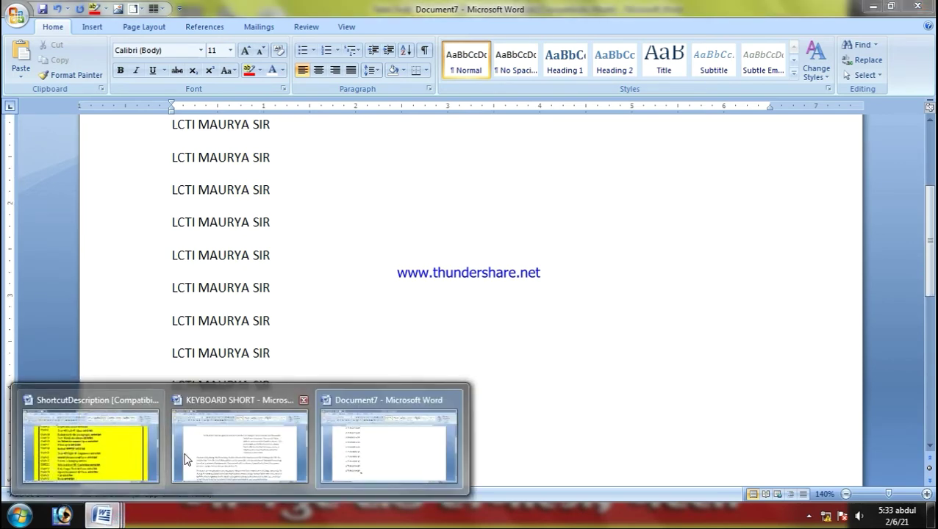
pyautogui.click(303, 399)
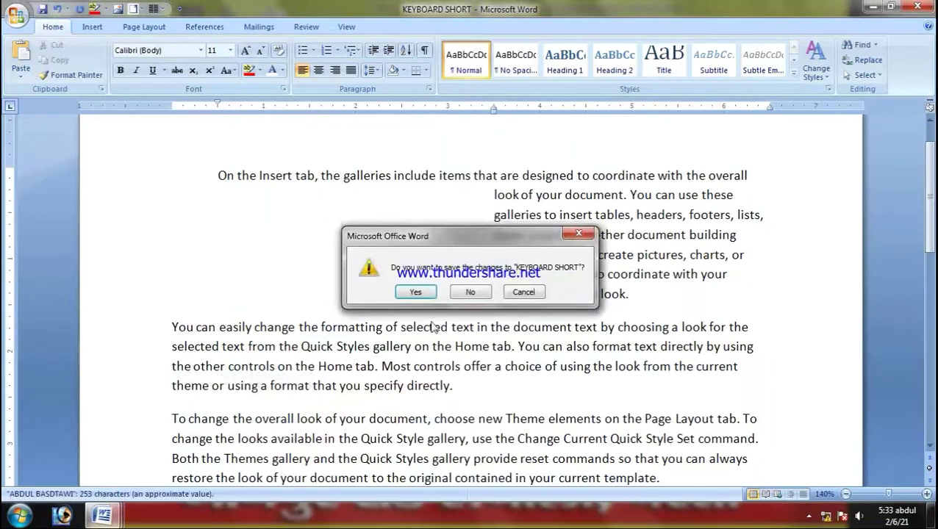
# Step: Answer the save prompt to close KEYBOARD SHORT and bring up the shortcut sheet
pyautogui.click(454, 293)
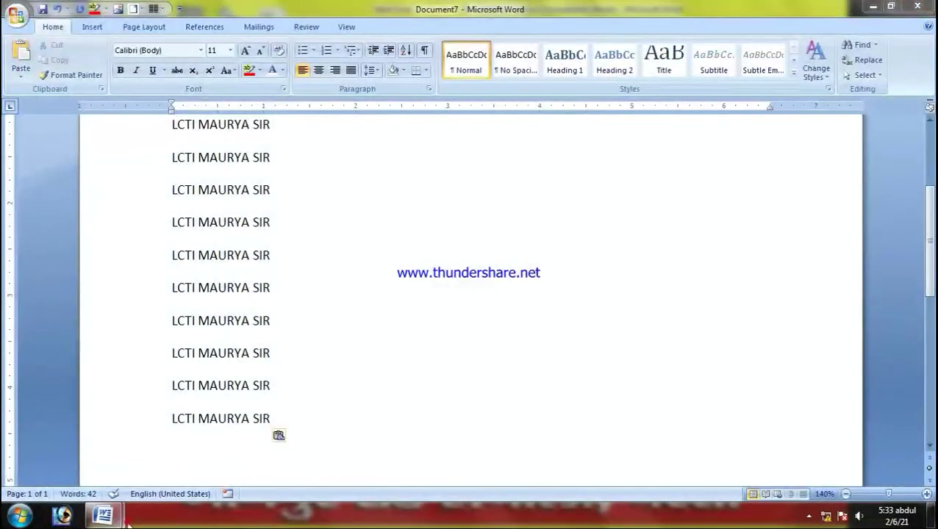
pyautogui.moveTo(107, 516)
pyautogui.click(98, 474)
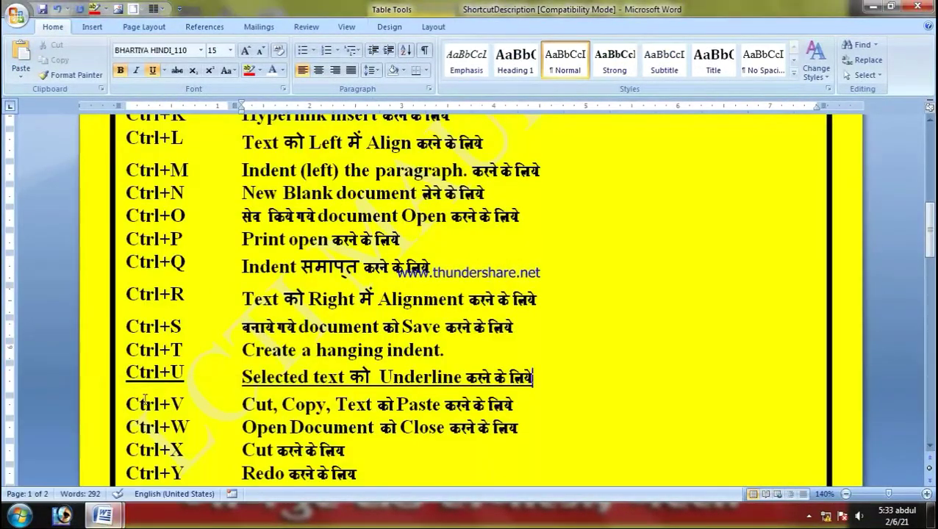
pyautogui.scroll(-3, 145, 399)
# Step: Select across the Ctrl+W row near the Cut description, then switch back to Document7
pyautogui.click(130, 290)
pyautogui.moveTo(131, 290); pyautogui.dragTo(386, 292)
pyautogui.click(470, 314)
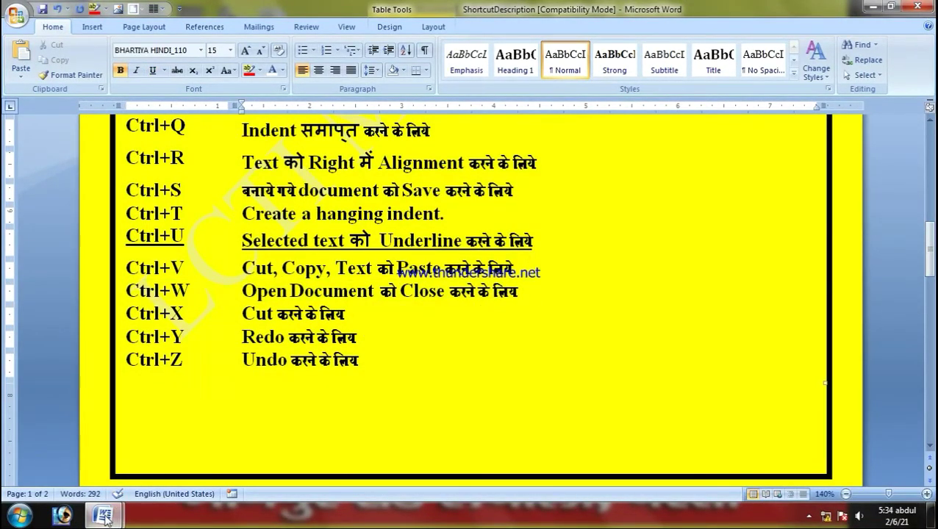
pyautogui.moveTo(103, 517)
pyautogui.click(257, 434)
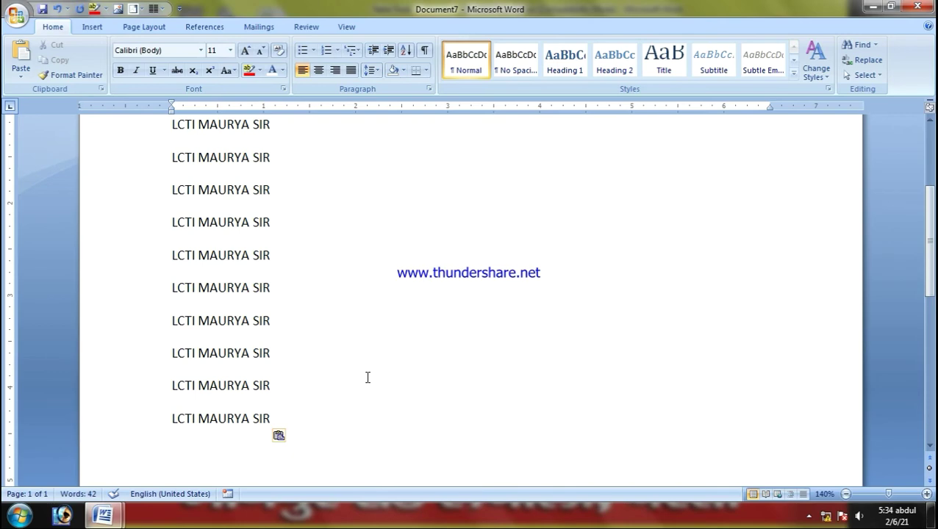
# Step: Close Document7 without saving it
pyautogui.hotkey('alt', 'F4')
pyautogui.press('Tab')
pyautogui.press('Return')
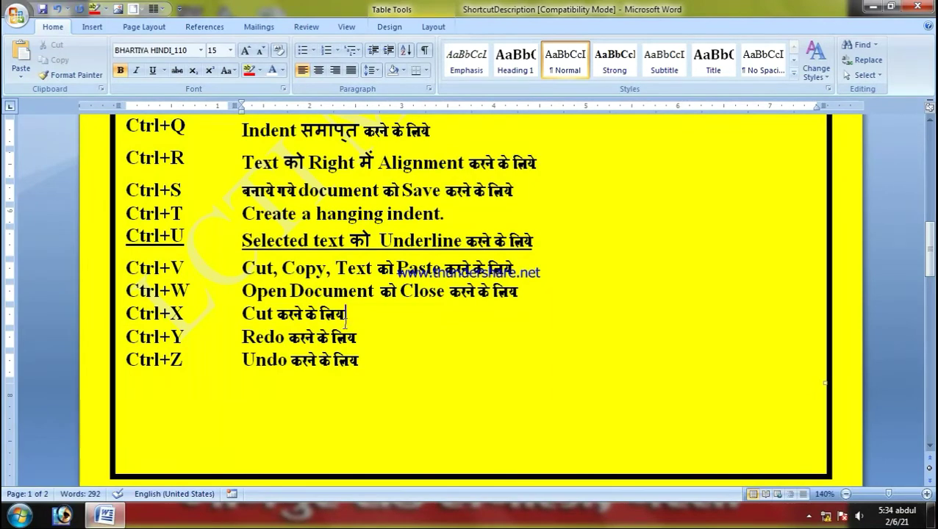
# Step: In a new document, type the LCTI name line, select all, cut it and paste it back repeatedly
pyautogui.hotkey('ctrl', 'n')
pyautogui.write('LCT')
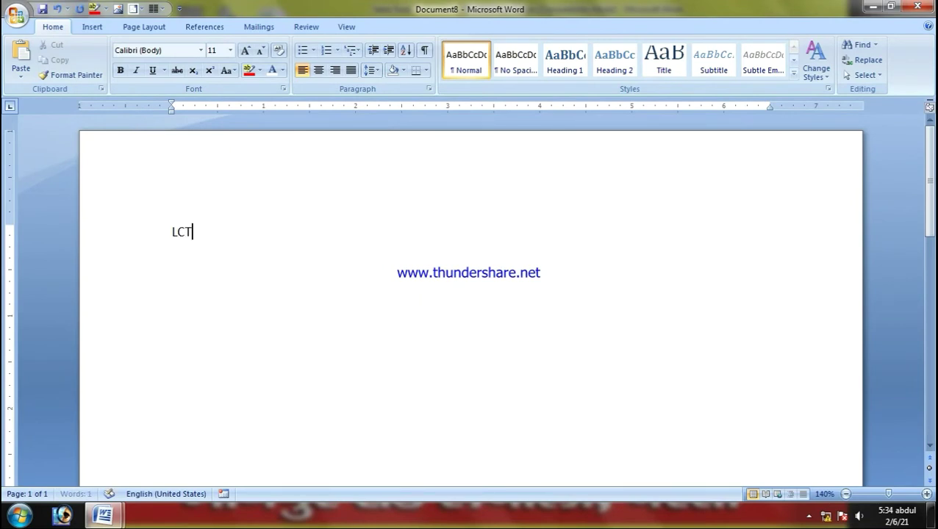
pyautogui.write('I MAURYA SIR')
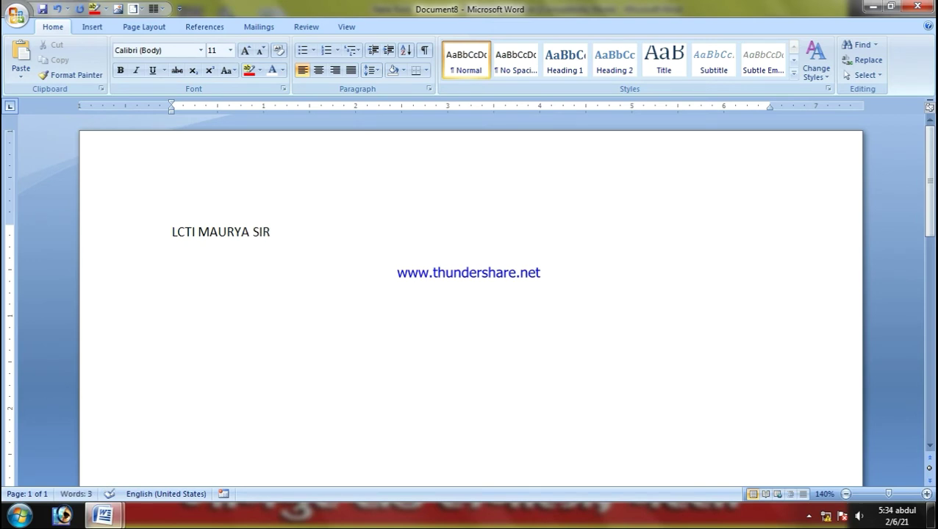
pyautogui.hotkey('ctrl', 'a')
pyautogui.hotkey('ctrl', 'c')
pyautogui.press('Delete')
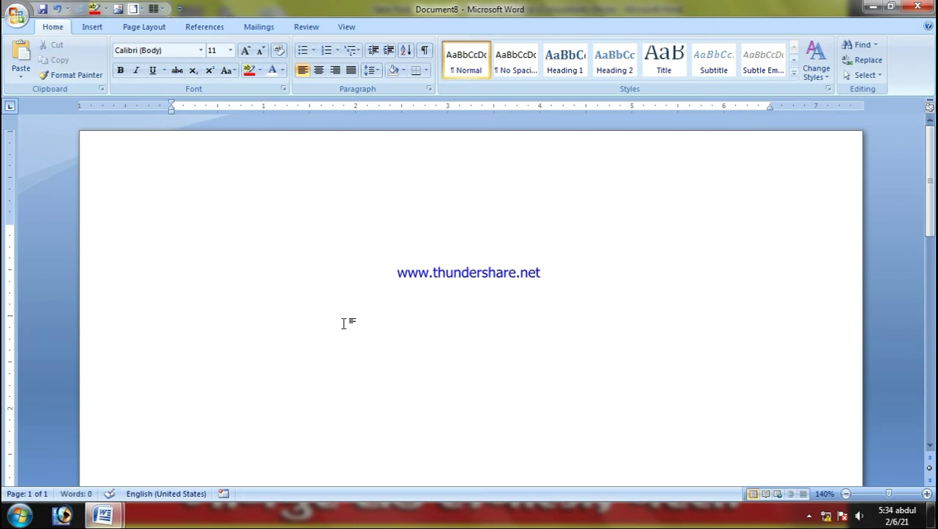
pyautogui.hotkey('ctrl', 'v')
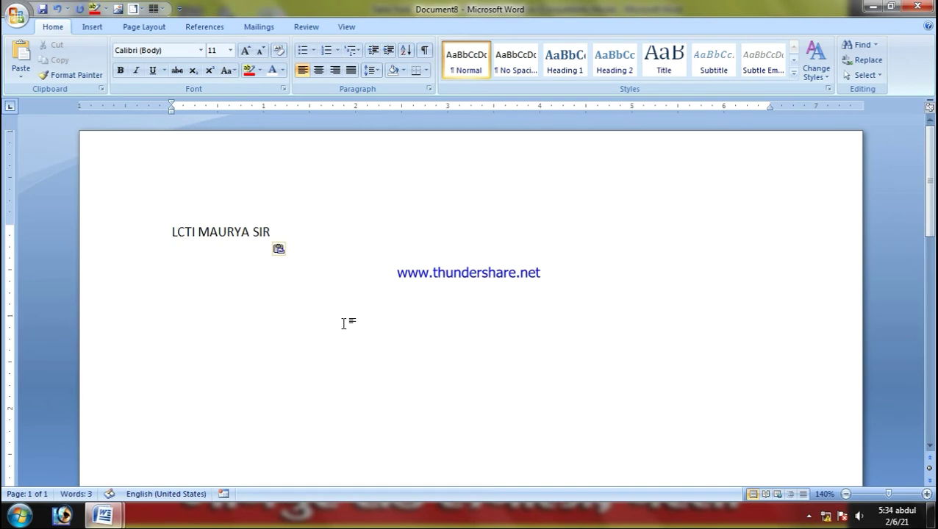
pyautogui.hotkey('ctrl', 'v')
pyautogui.hotkey('ctrl', 'v')
pyautogui.hotkey('ctrl', 'v')
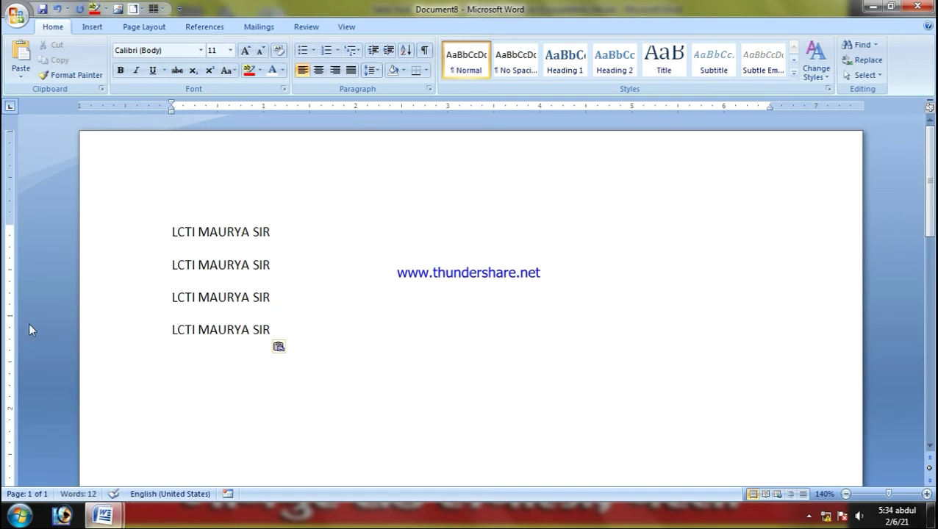
pyautogui.moveTo(103, 515)
pyautogui.click(110, 461)
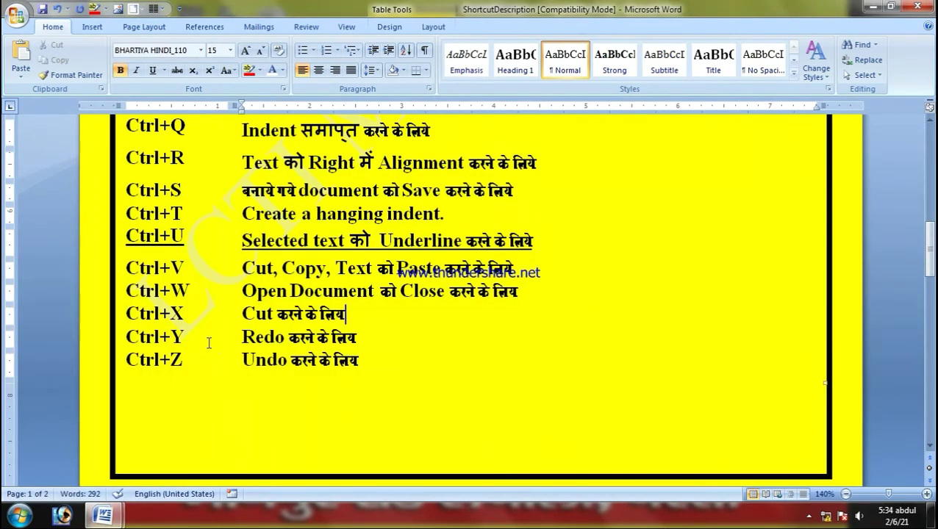
# Step: Scroll to the top of the shortcut table and select rows Ctrl+A through Ctrl+F
pyautogui.moveTo(373, 335); pyautogui.dragTo(157, 339)
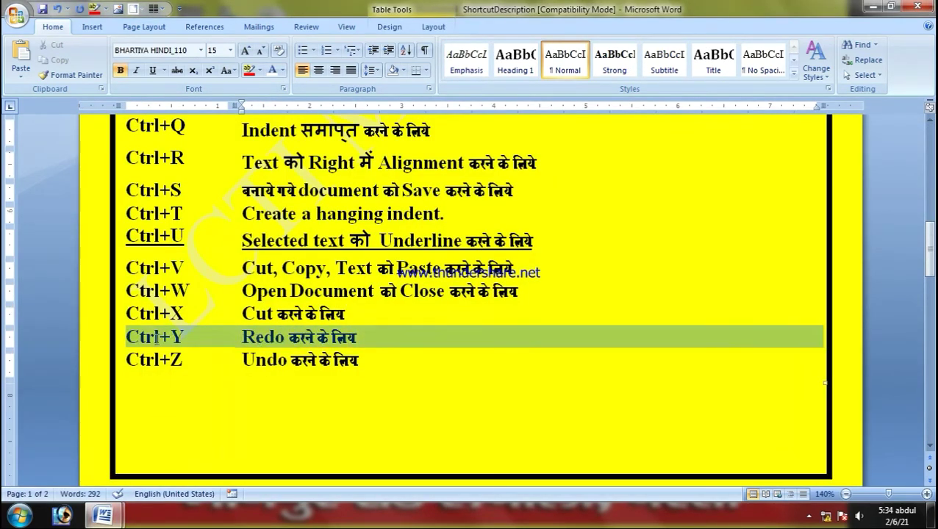
pyautogui.click(365, 337)
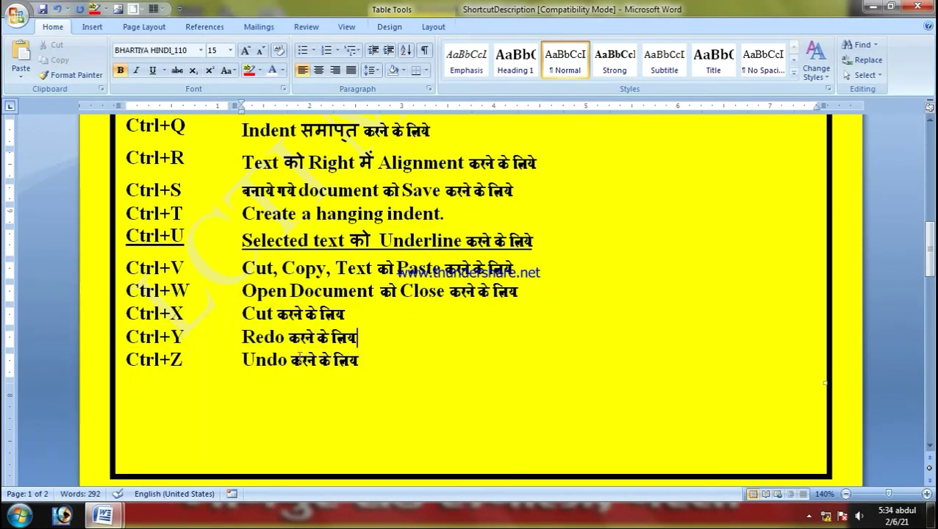
pyautogui.scroll(5, 305, 356)
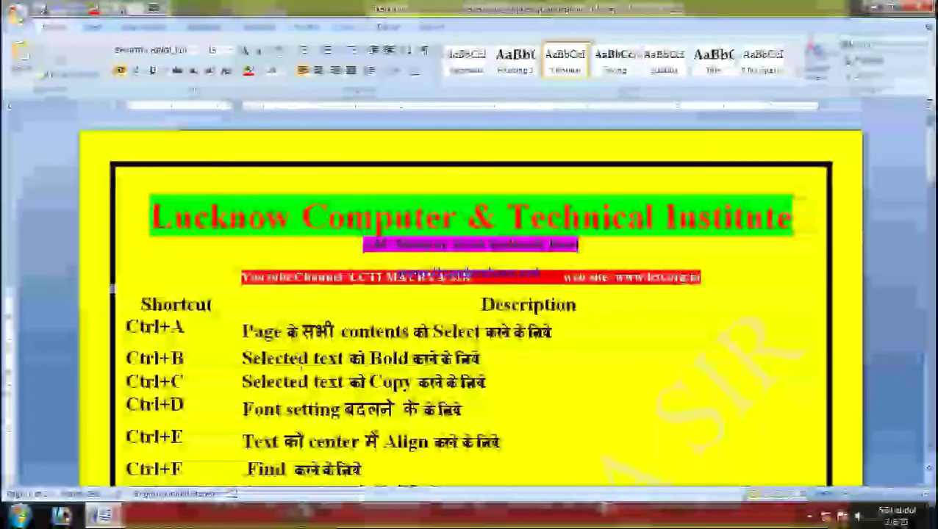
pyautogui.scroll(-3, 162, 197)
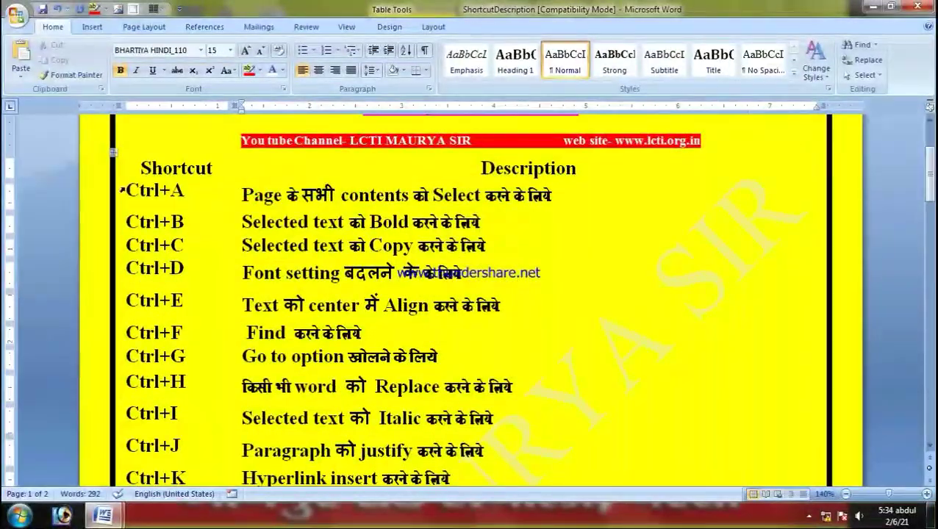
pyautogui.moveTo(129, 189); pyautogui.dragTo(374, 341)
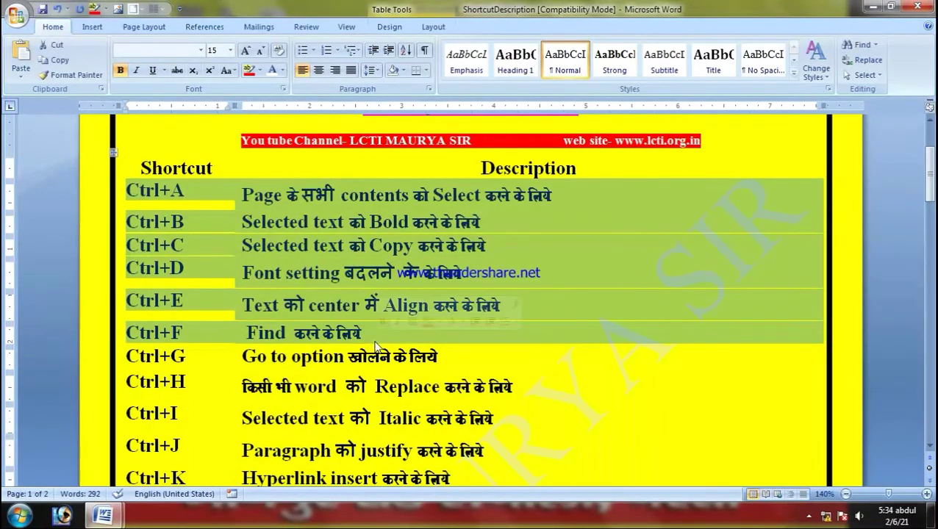
# Step: Highlight the Ctrl+A to Ctrl+F rows in red
pyautogui.click(259, 70)
pyautogui.click(253, 110)
pyautogui.click(445, 333)
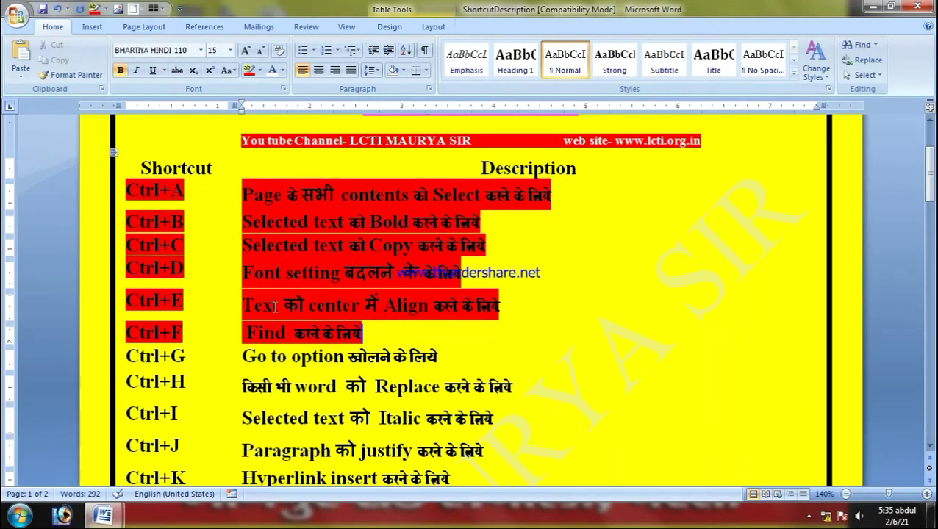
# Step: Undo the red highlighting with Ctrl+Z, returning the rows to black on yellow
pyautogui.moveTo(380, 339); pyautogui.dragTo(139, 192)
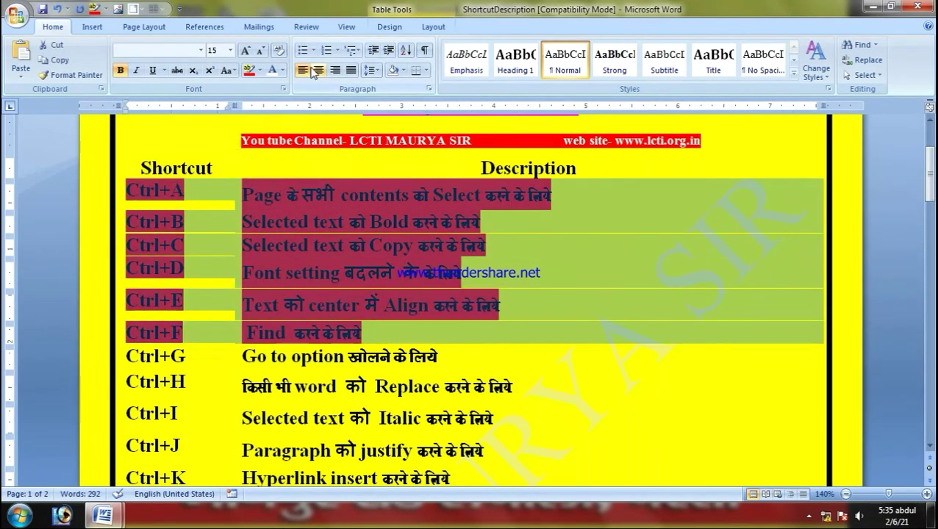
pyautogui.click(551, 320)
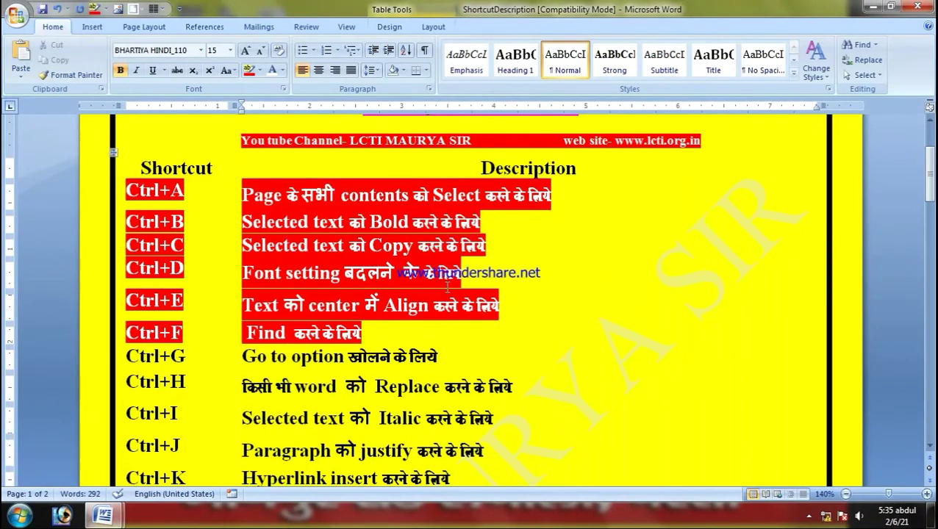
pyautogui.hotkey('ctrl', 'z')
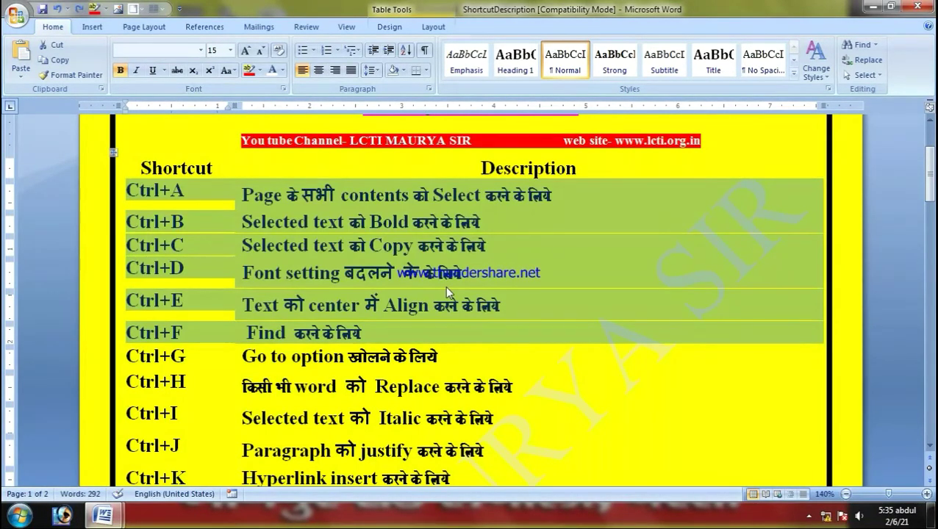
pyautogui.click(446, 286)
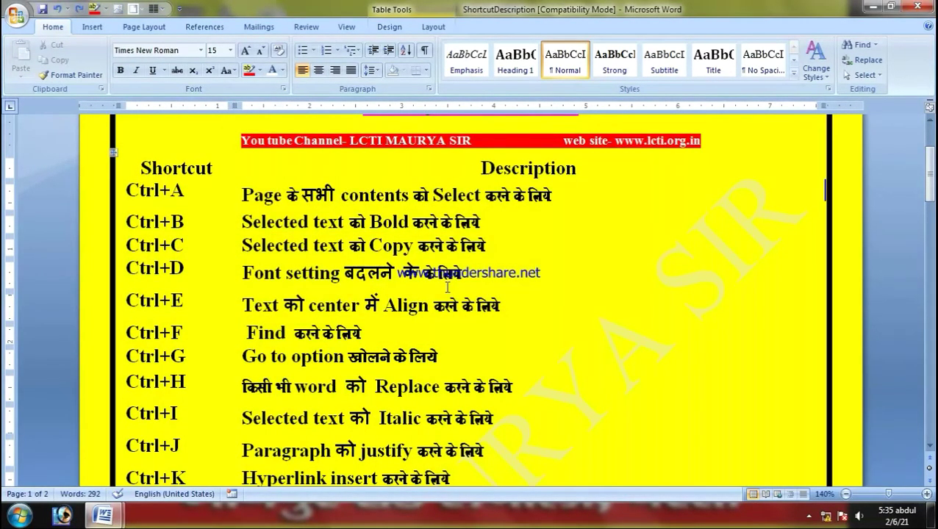
# Step: Redo the red highlight and white text on rows Ctrl+A to Ctrl+F with Ctrl+Y
pyautogui.scroll(-10, 299, 281)
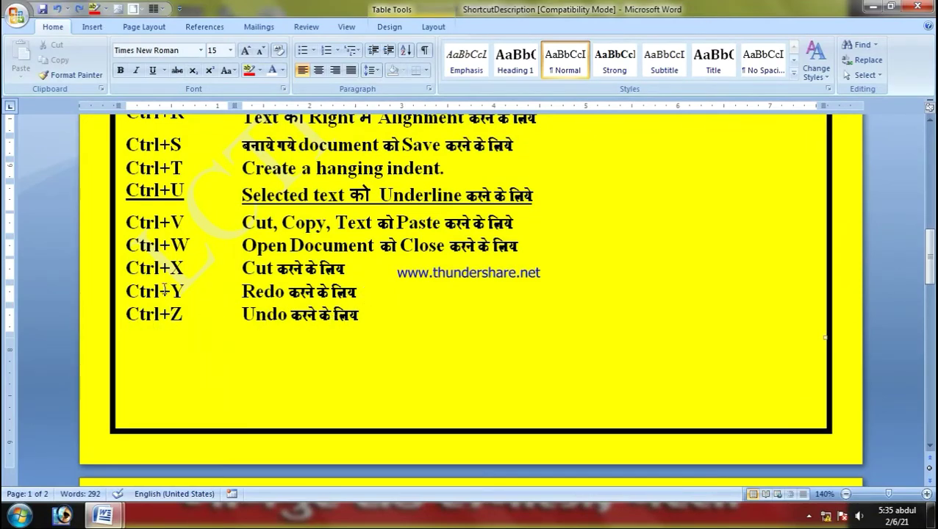
pyautogui.scroll(12, 165, 291)
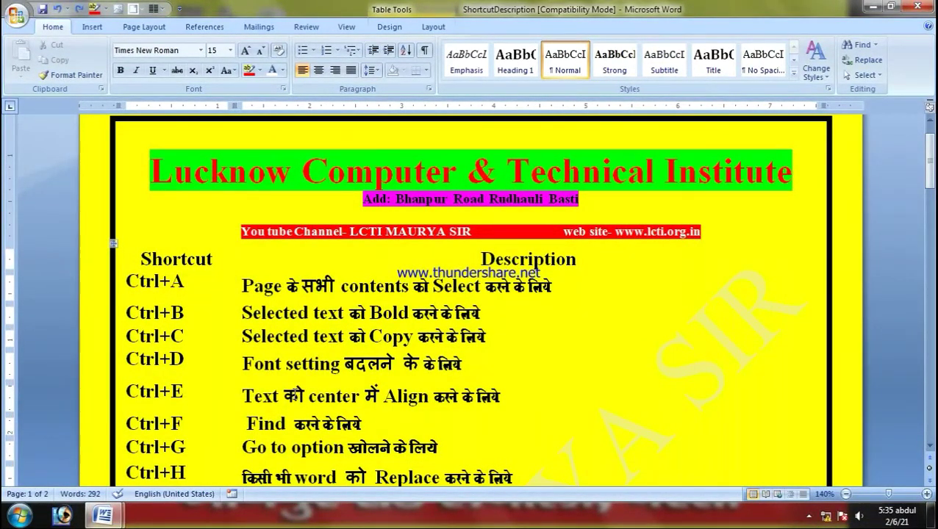
pyautogui.moveTo(126, 279); pyautogui.dragTo(360, 425)
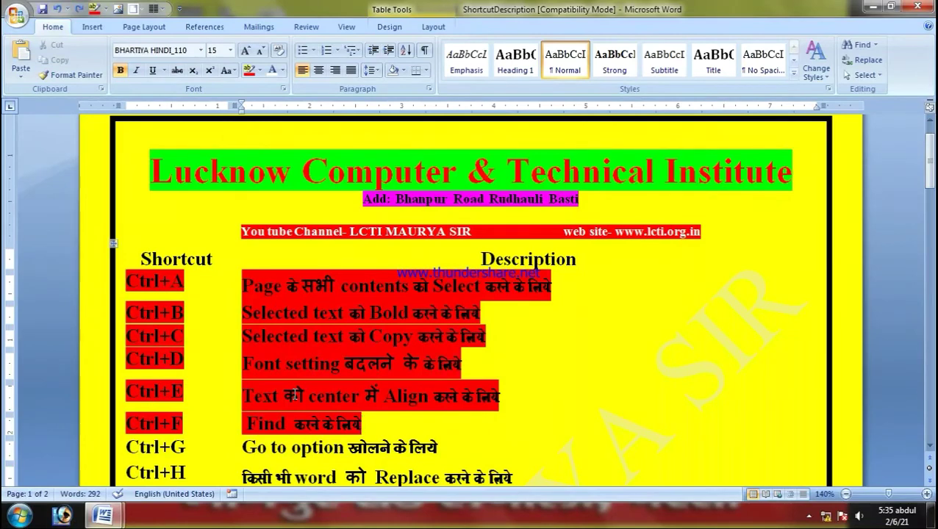
pyautogui.hotkey('ctrl', 'y')
pyautogui.hotkey('ctrl', 'y')
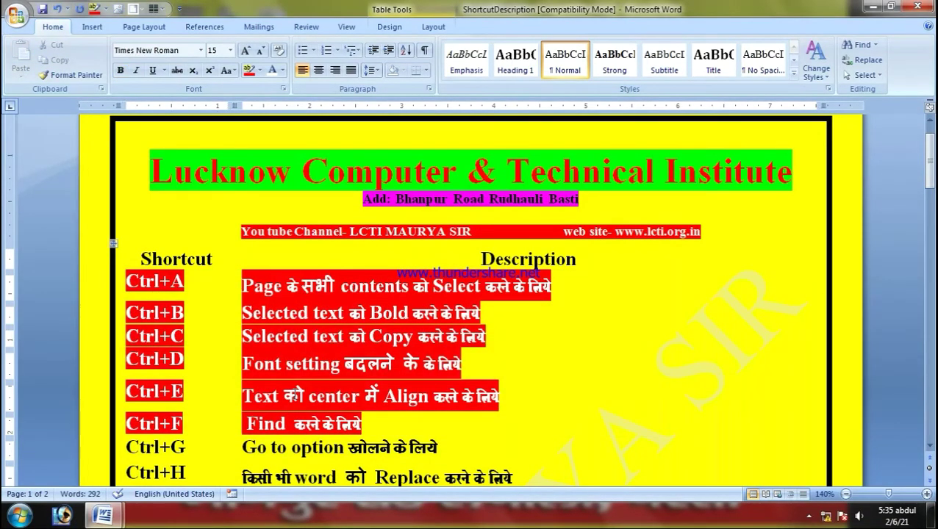
# Step: Undo the stray ZZ letters and the red formatting with Ctrl+Z, leaving the rows plain
pyautogui.write('ZZ')
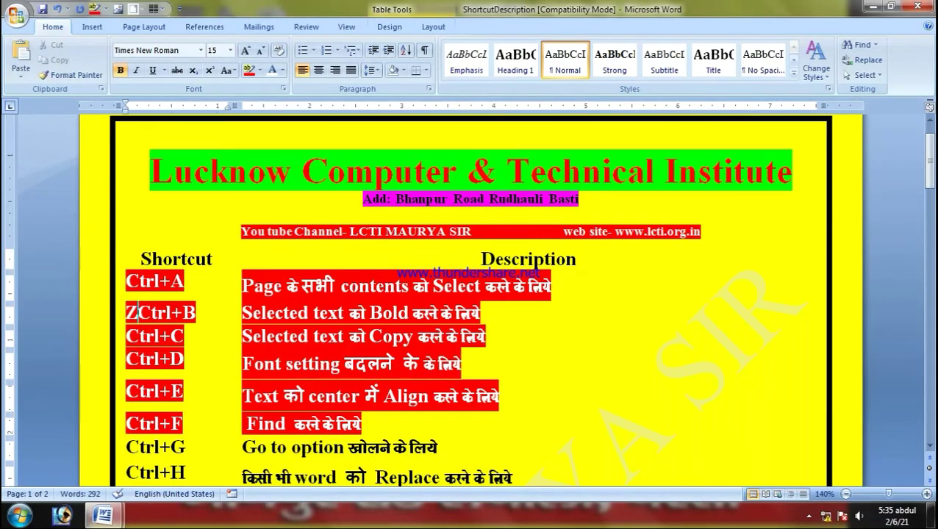
pyautogui.hotkey('ctrl', 'z')
pyautogui.hotkey('ctrl', 'z')
pyautogui.hotkey('ctrl', 'z')
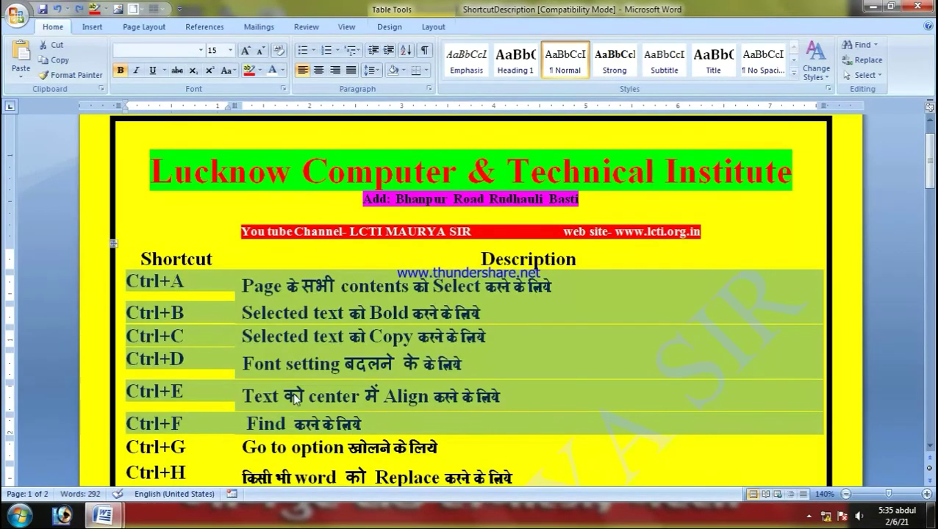
pyautogui.click(293, 391)
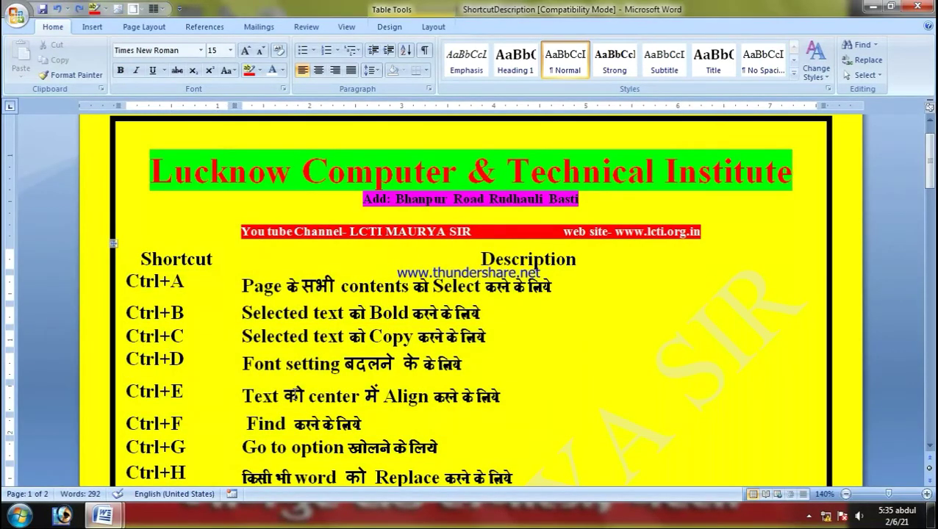
pyautogui.scroll(-12, 290, 352)
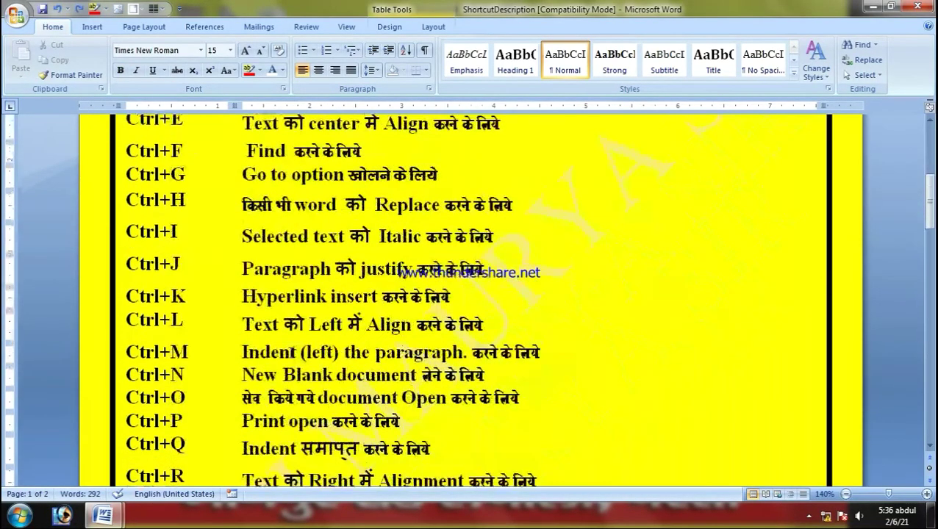